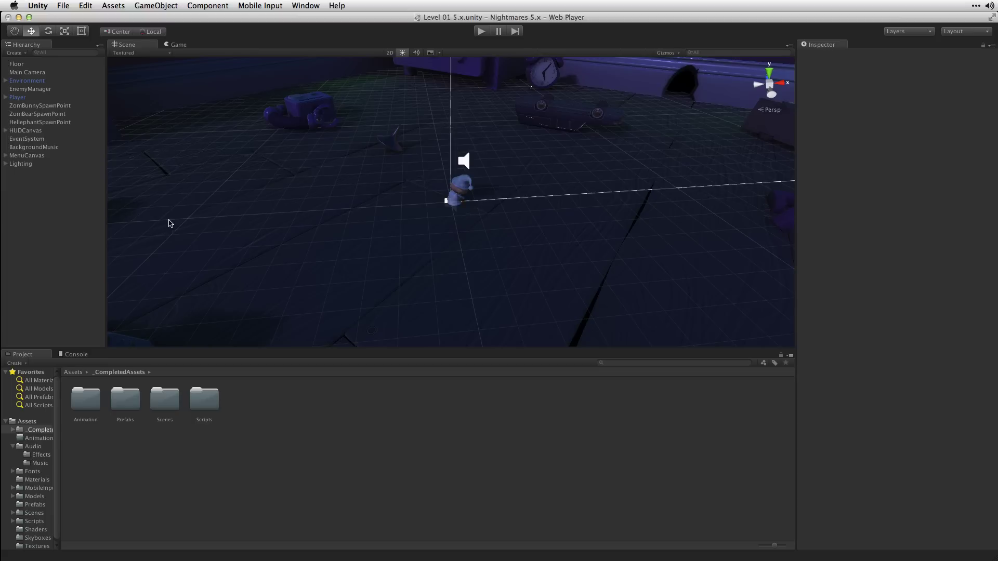
# Step: Create an audio mixer named MasterMixer in the Assets/Audio folder
pyautogui.click(33, 446)
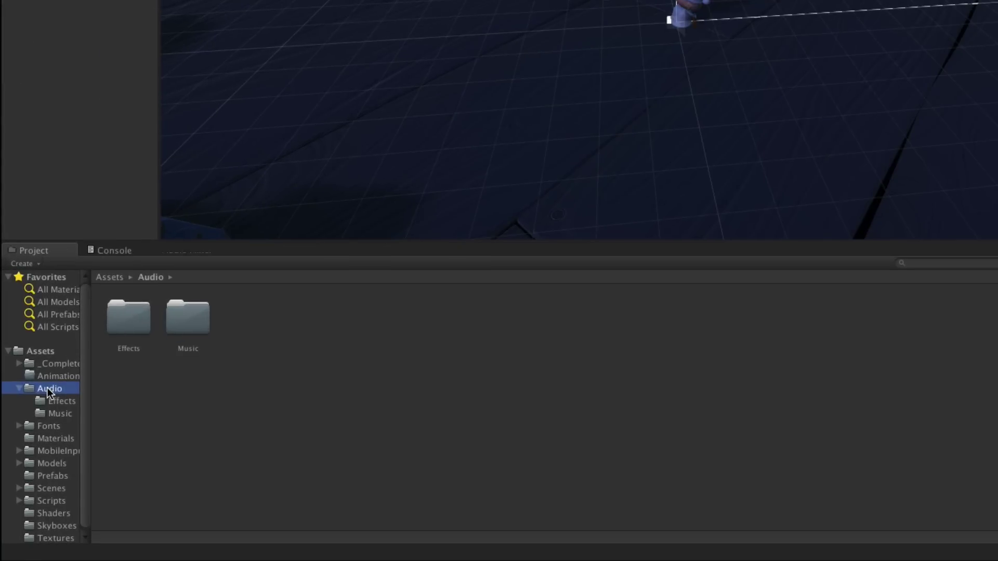
pyautogui.click(22, 264)
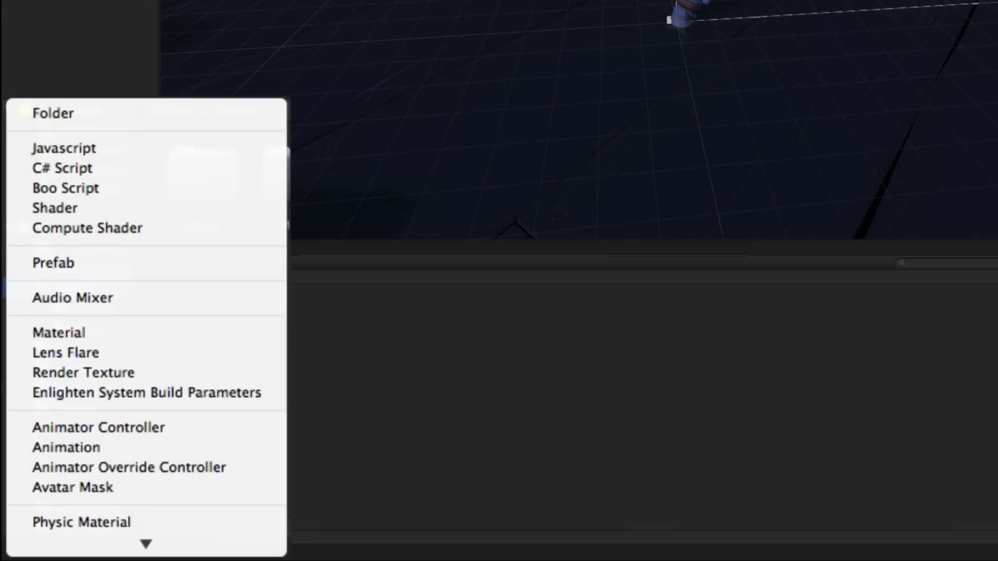
pyautogui.click(106, 292)
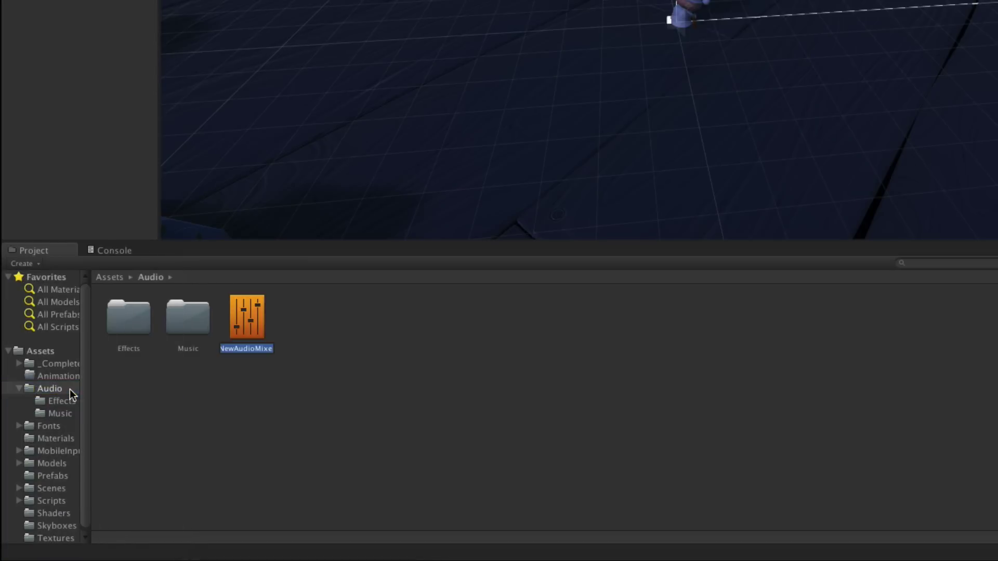
pyautogui.write('MasterMixer')
pyautogui.press('Return')
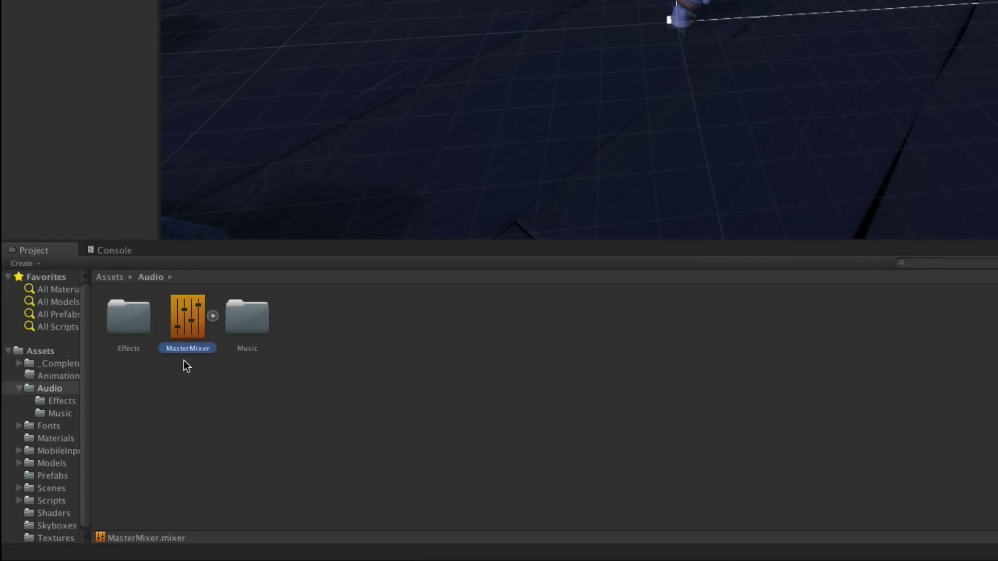
# Step: Create a second audio mixer named SoundEffects in the same folder
pyautogui.click(24, 263)
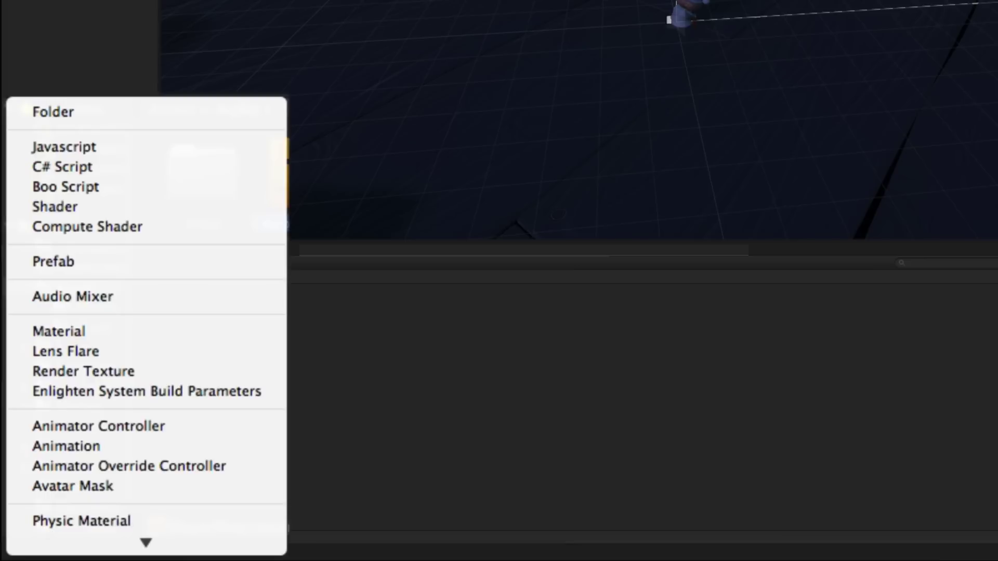
pyautogui.click(107, 298)
pyautogui.write('SoundEffec')
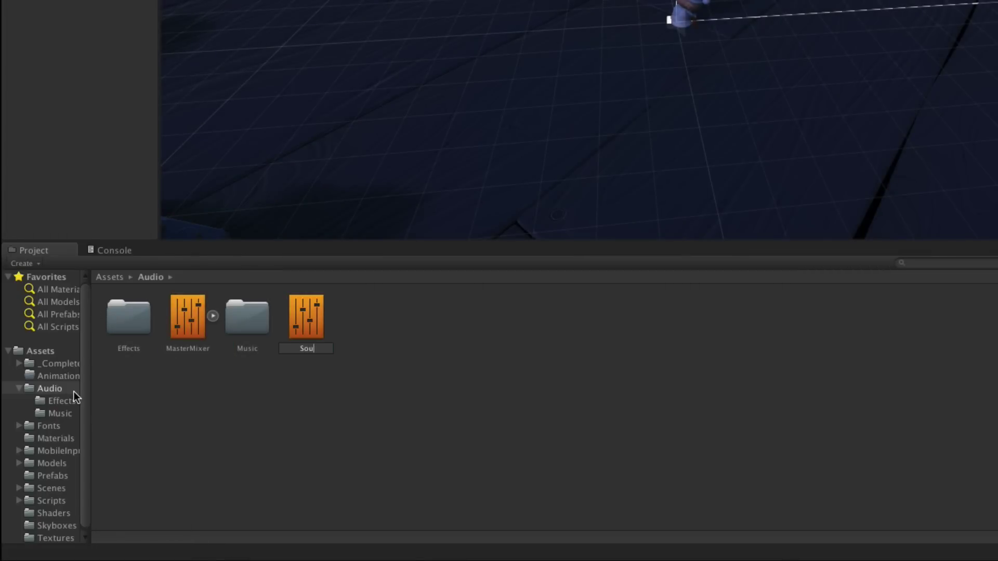
pyautogui.write('ts')
pyautogui.press('Return')
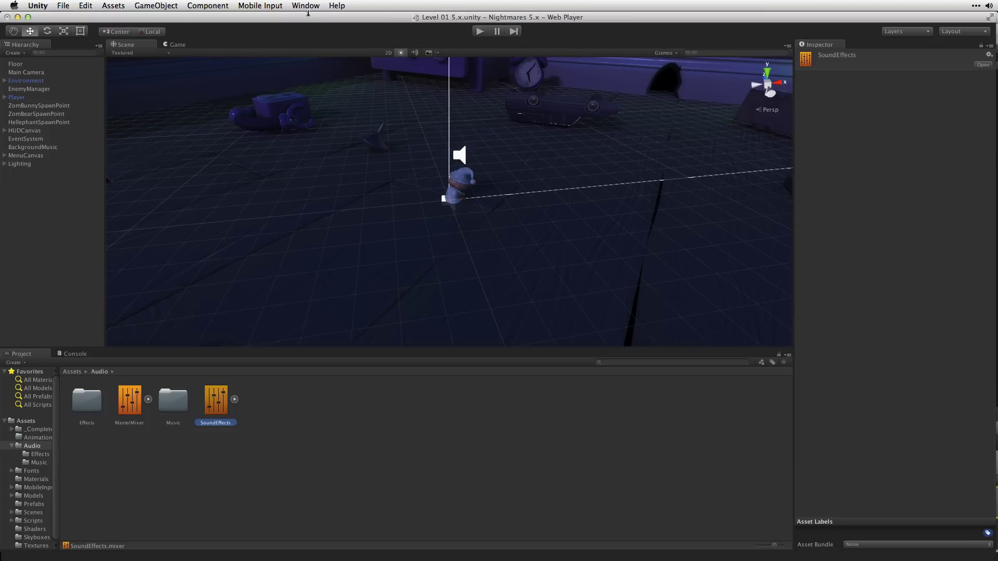
pyautogui.click(307, 5)
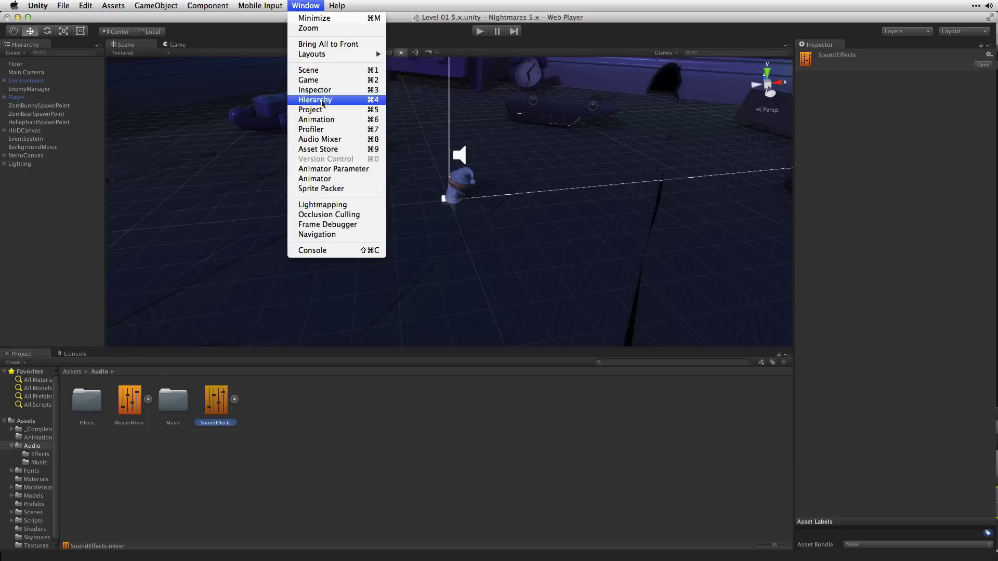
# Step: Dock the Audio Mixer window beside the Project panel, enlarge it, and display MasterMixer
pyautogui.click(340, 139)
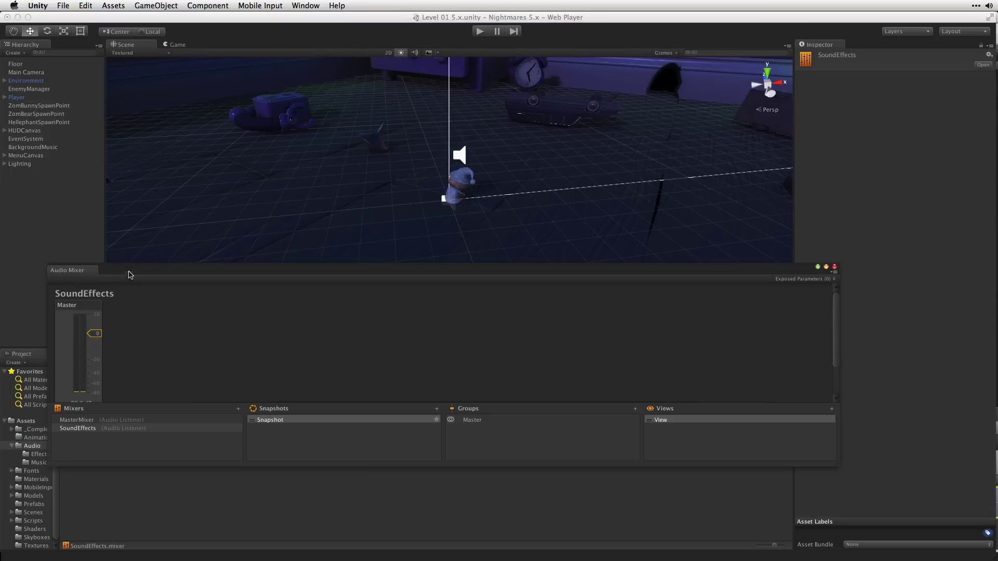
pyautogui.moveTo(128, 273); pyautogui.dragTo(130, 354)
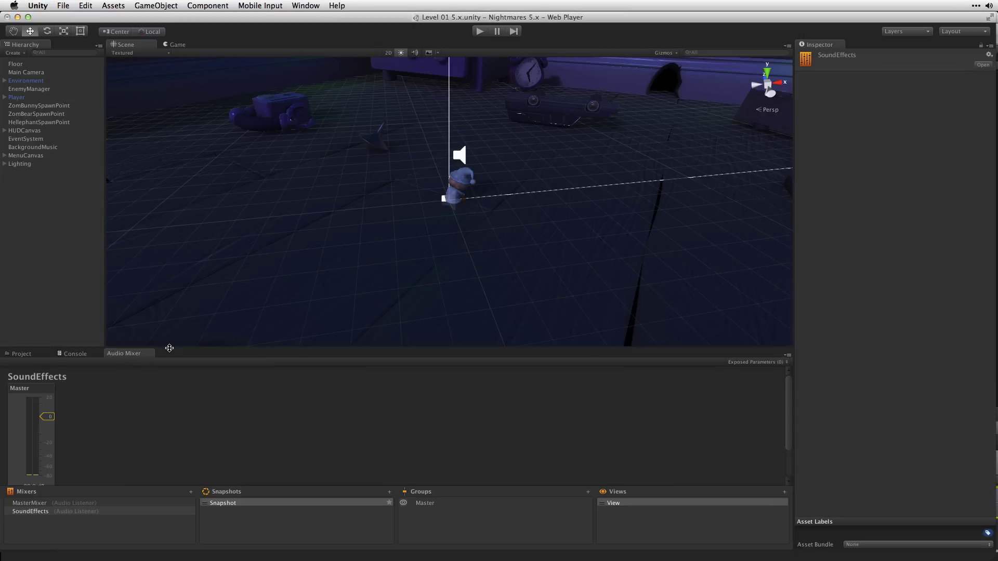
pyautogui.moveTo(170, 348); pyautogui.dragTo(218, 276)
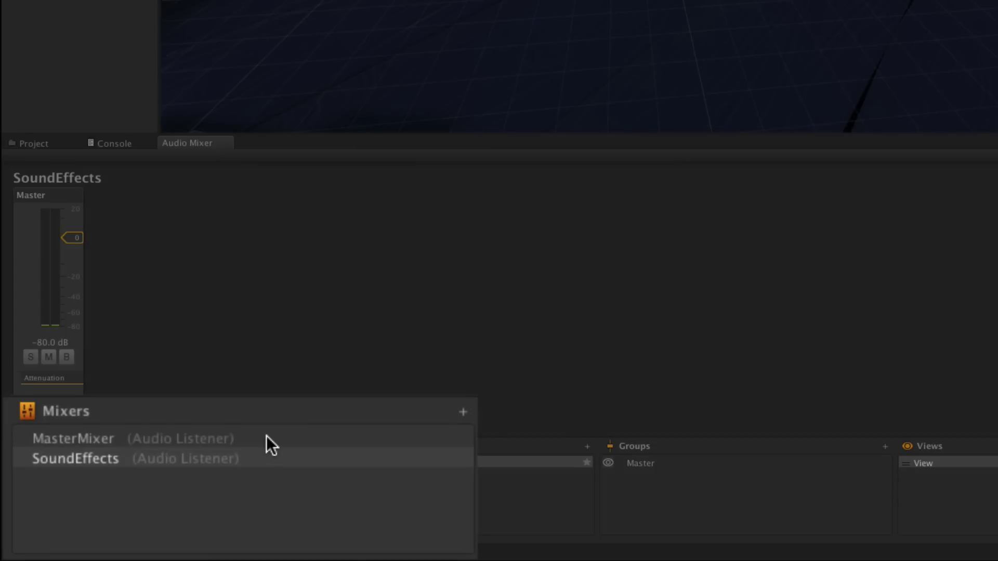
pyautogui.click(260, 438)
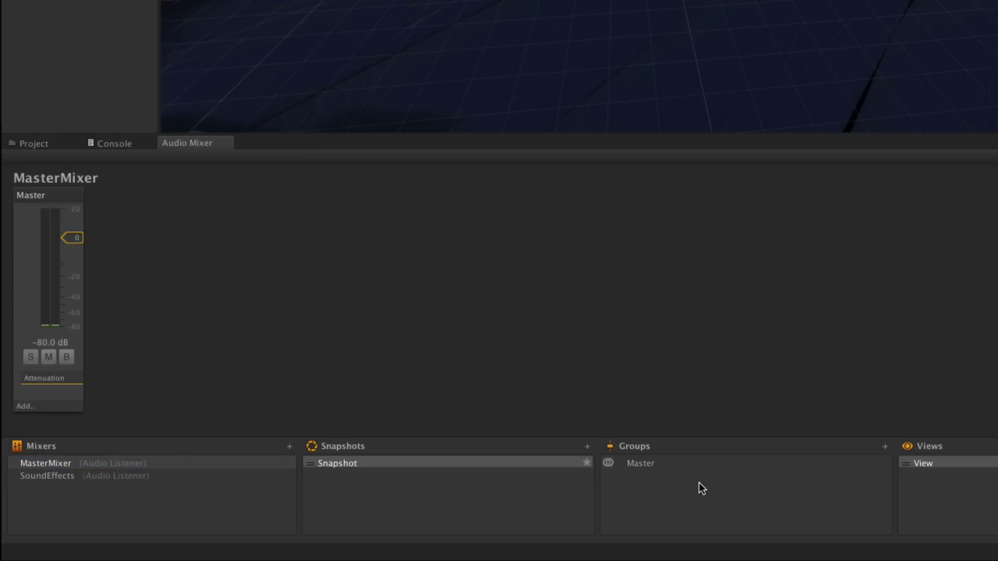
# Step: Add two new child groups under MasterMixer's Master group
pyautogui.click(754, 463)
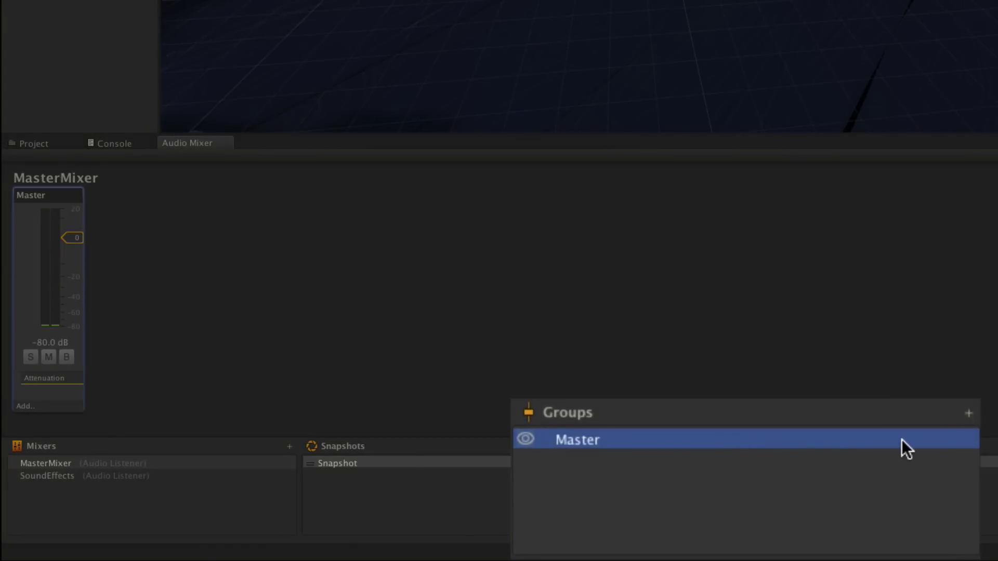
pyautogui.click(969, 414)
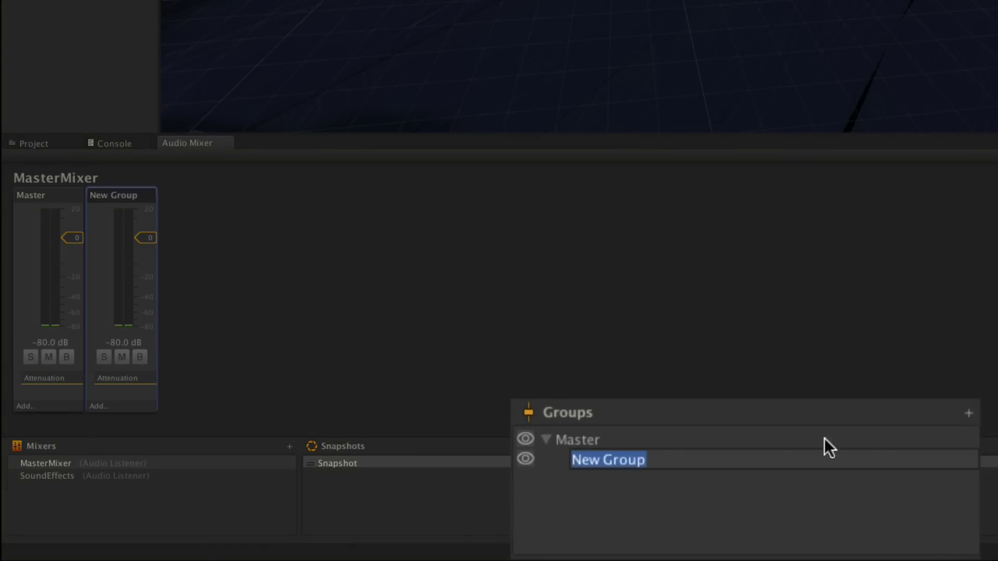
pyautogui.click(625, 440)
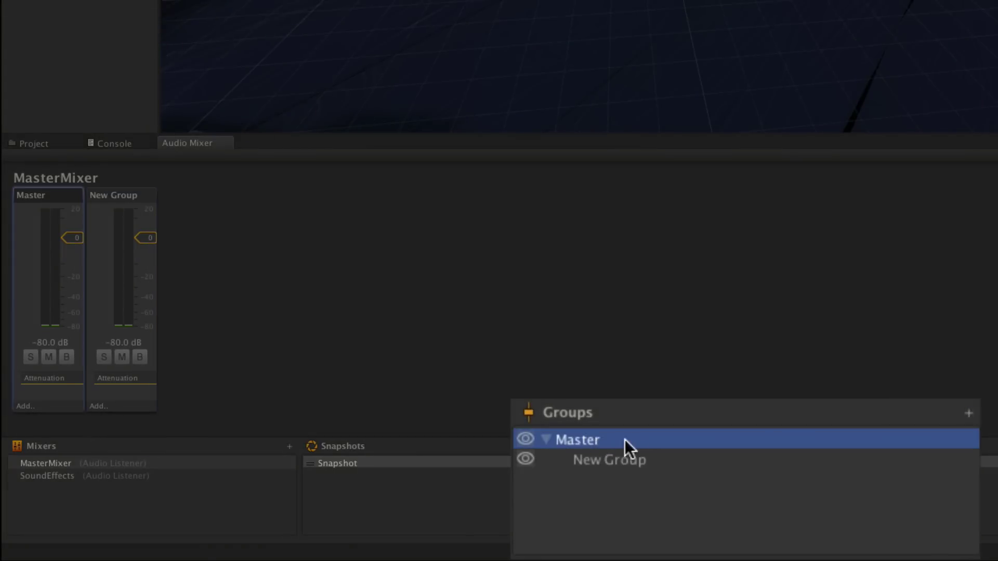
pyautogui.click(967, 413)
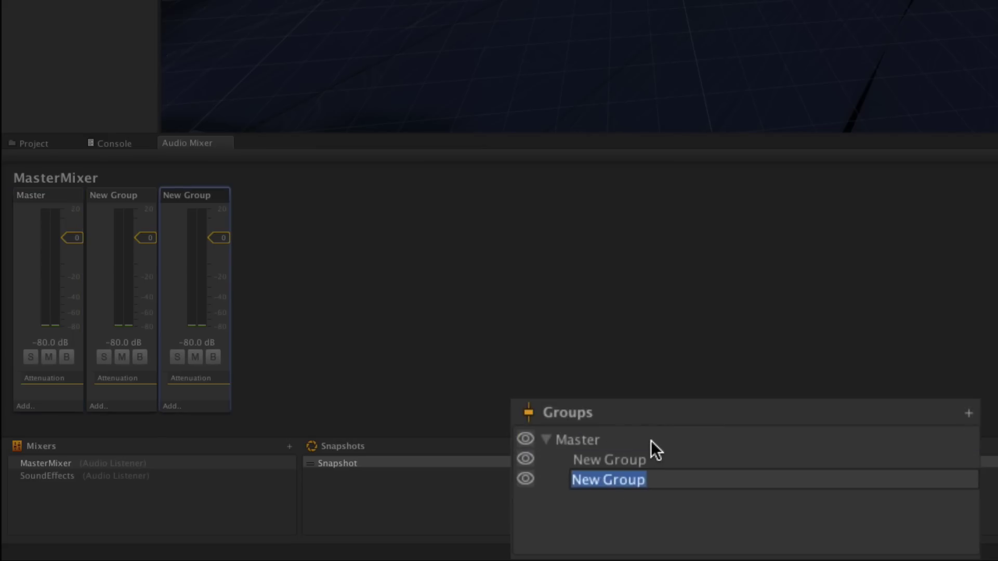
# Step: Rename the two new groups Music and Soundeffects
pyautogui.click(603, 463)
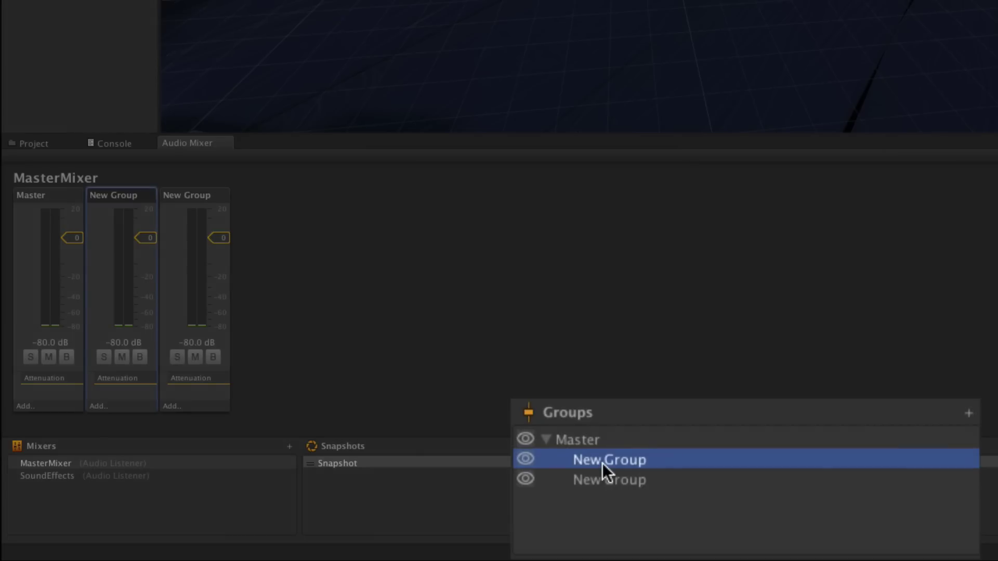
pyautogui.click(603, 463)
pyautogui.write('Music')
pyautogui.click(592, 479)
pyautogui.click(597, 479)
pyautogui.write('Soundeffects')
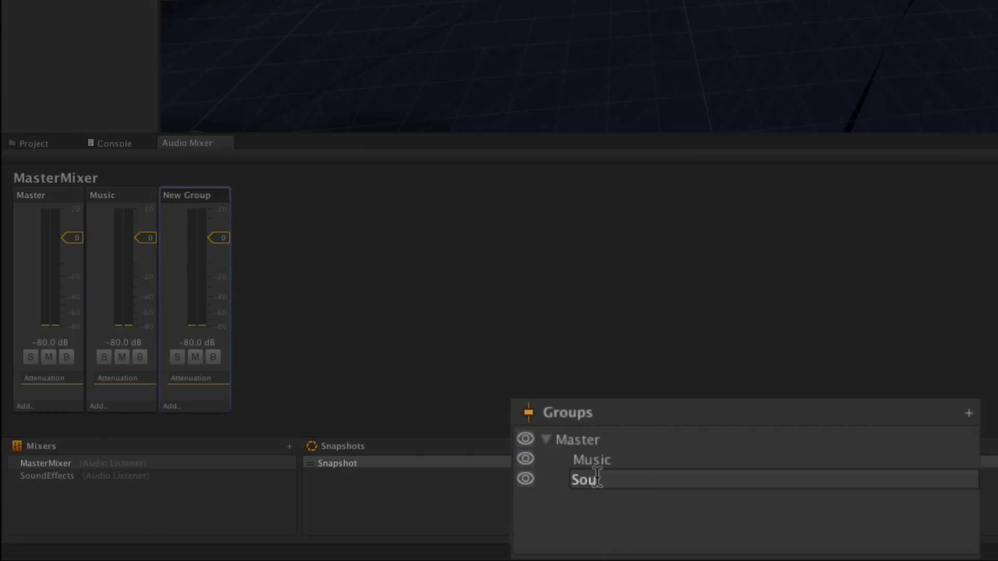
pyautogui.press('Return')
pyautogui.click(678, 462)
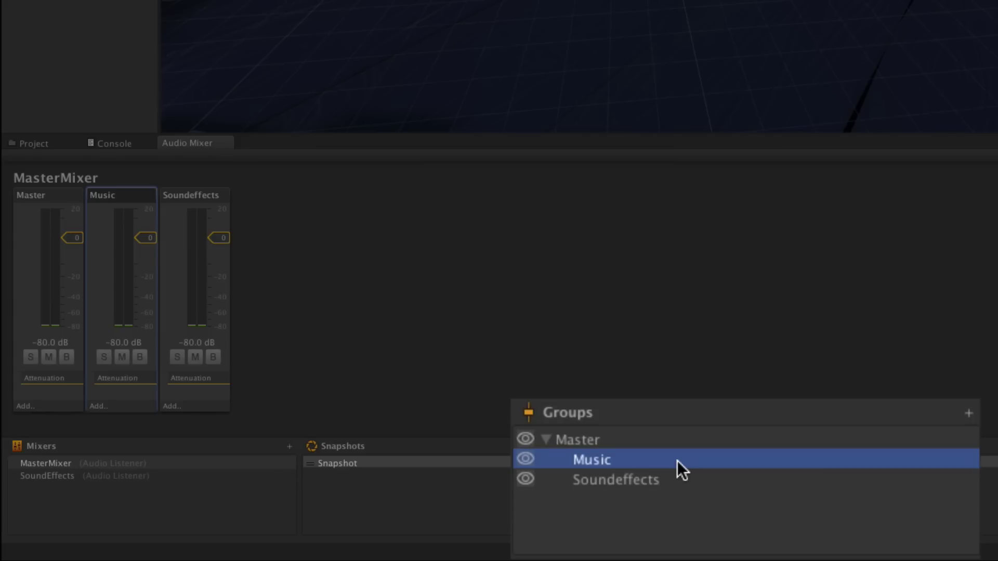
pyautogui.click(664, 479)
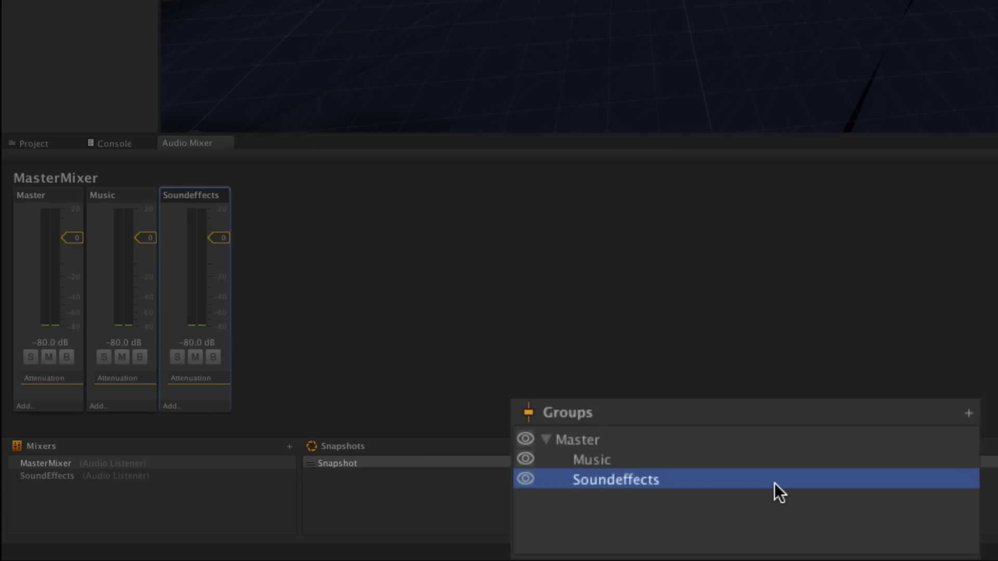
pyautogui.moveTo(774, 483); pyautogui.dragTo(53, 478)
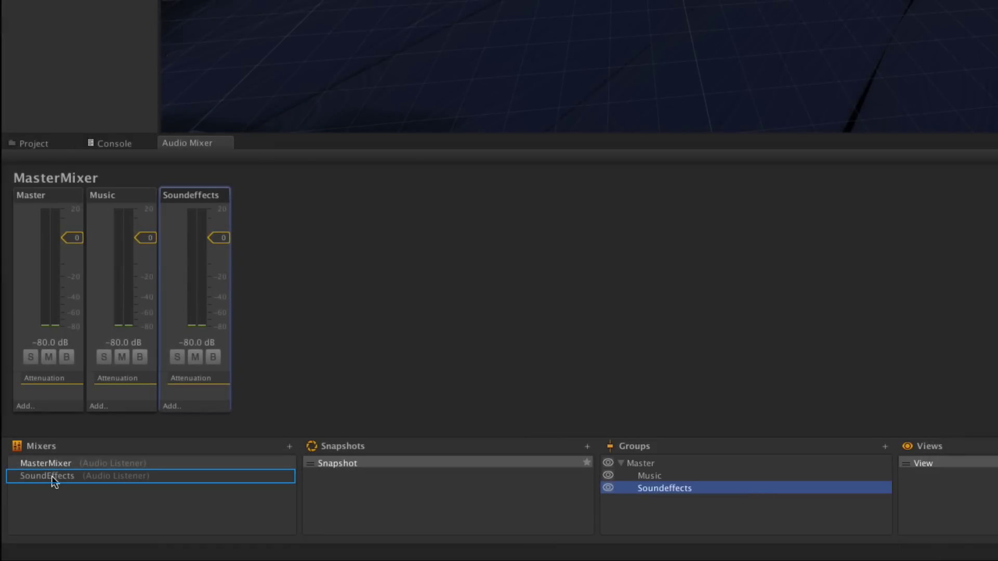
# Step: Nest the SoundEffects mixer under MasterMixer, routing its output into the Soundeffects group
pyautogui.moveTo(54, 481); pyautogui.dragTo(89, 477)
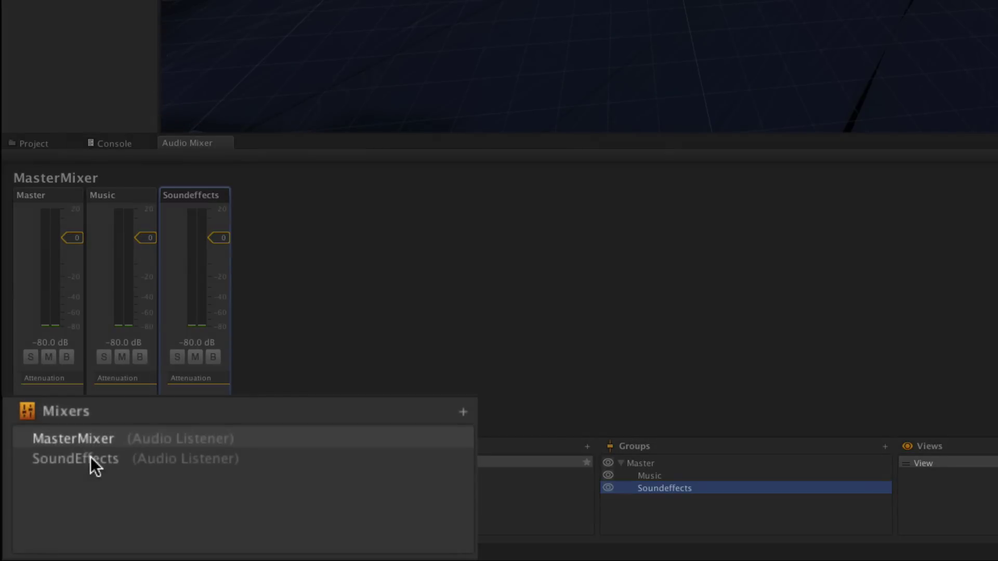
pyautogui.moveTo(56, 476); pyautogui.dragTo(71, 459)
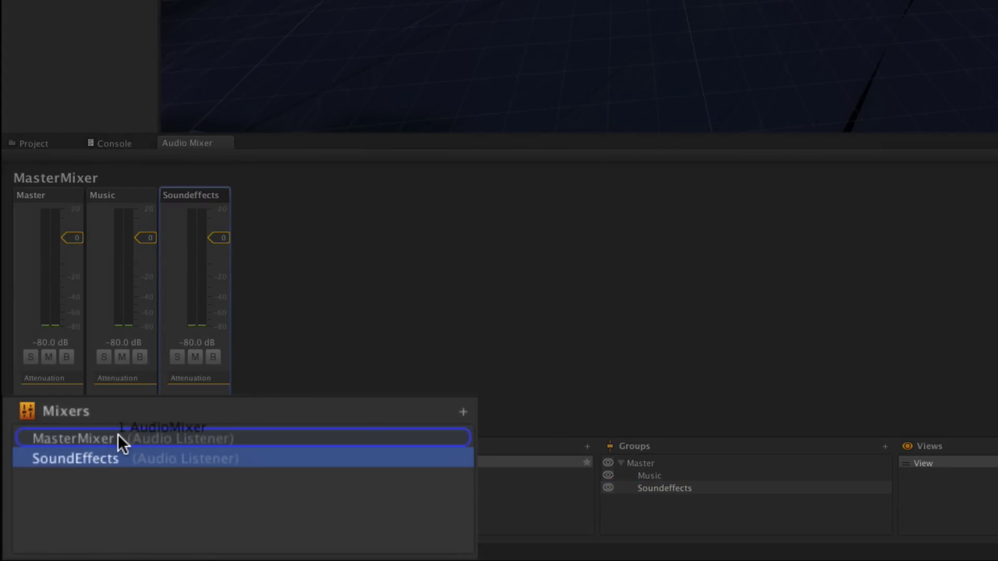
pyautogui.moveTo(117, 434); pyautogui.dragTo(118, 438)
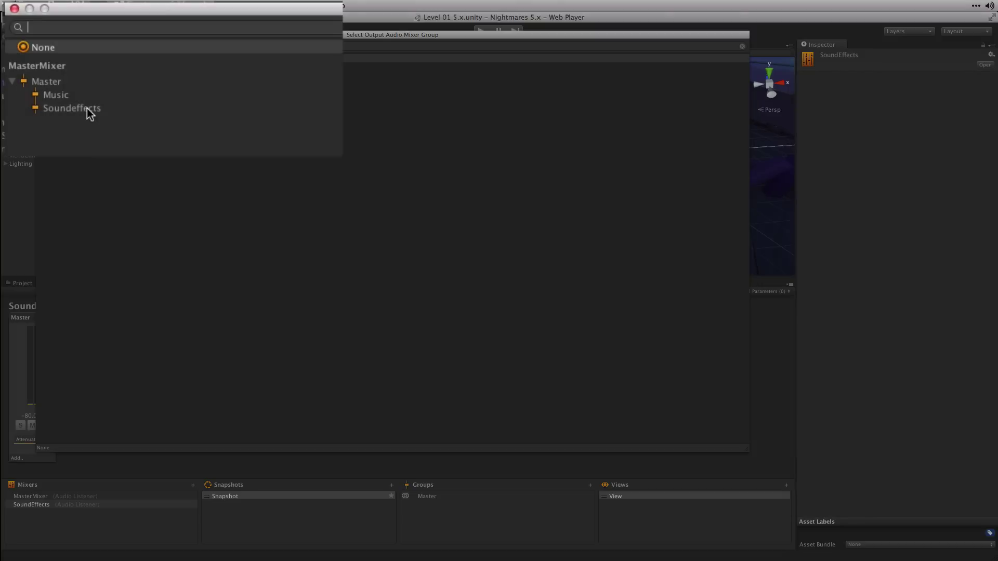
pyautogui.click(87, 97)
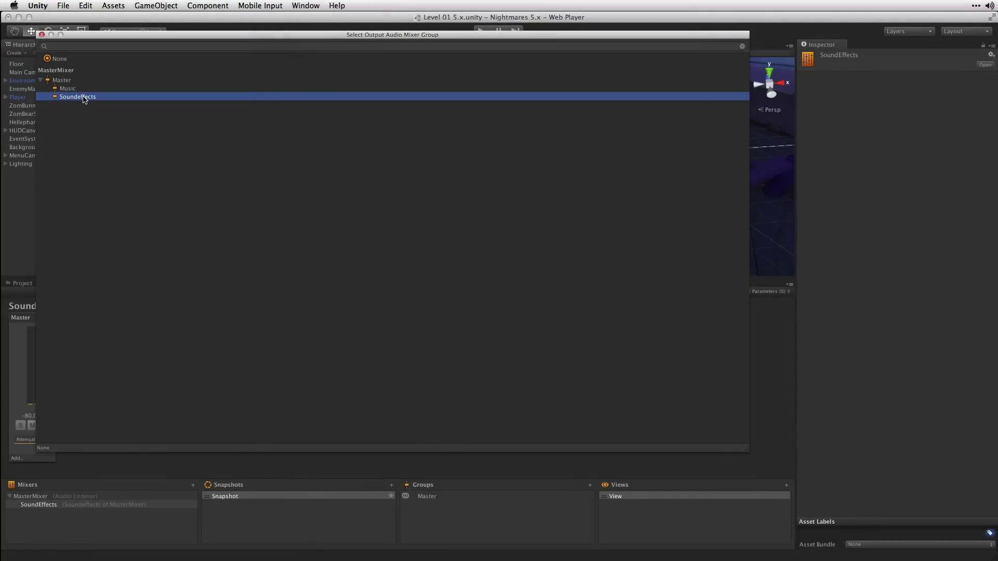
pyautogui.click(47, 505)
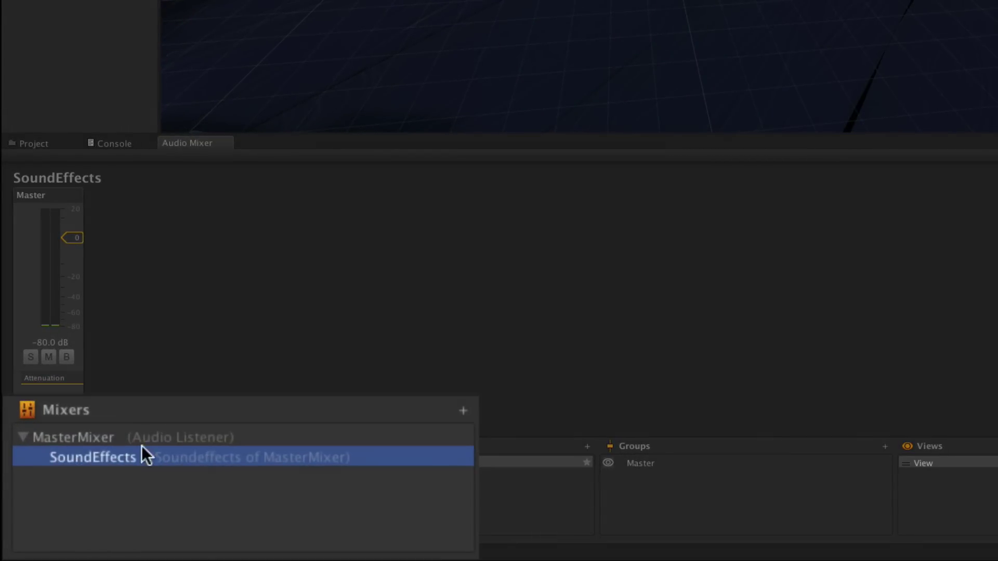
pyautogui.click(107, 439)
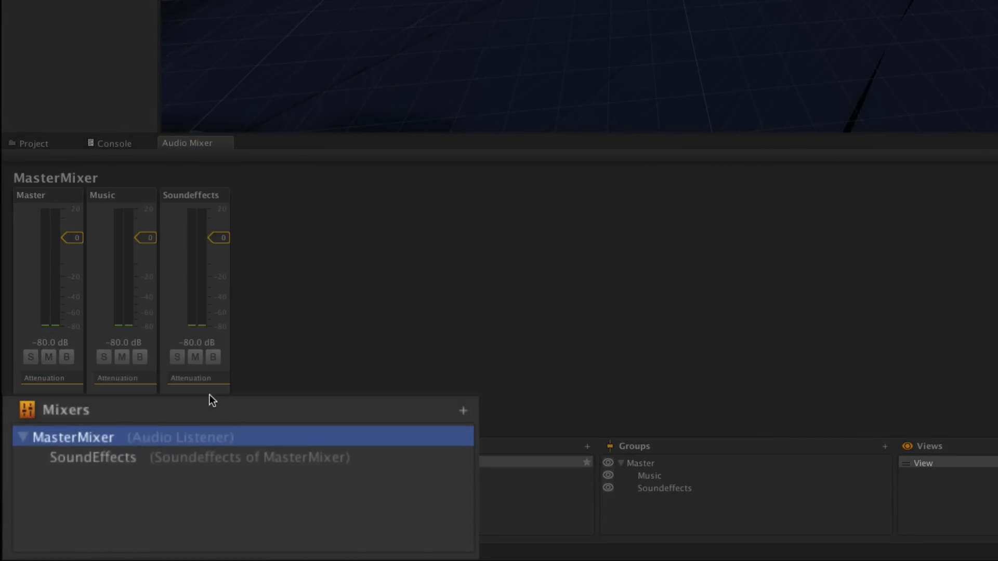
pyautogui.click(200, 191)
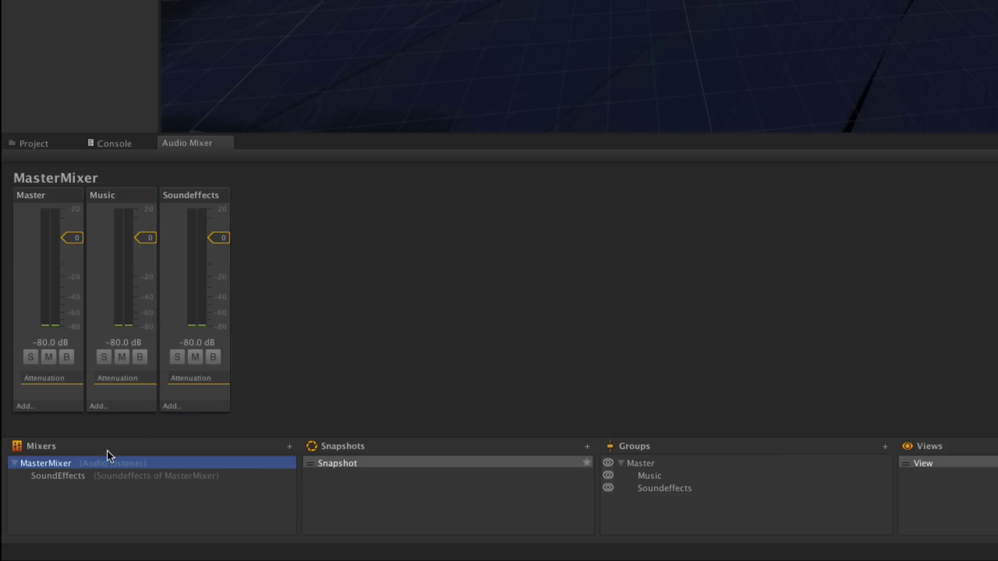
# Step: Add Player and Enemies groups under Master in the SoundEffects mixer
pyautogui.click(73, 476)
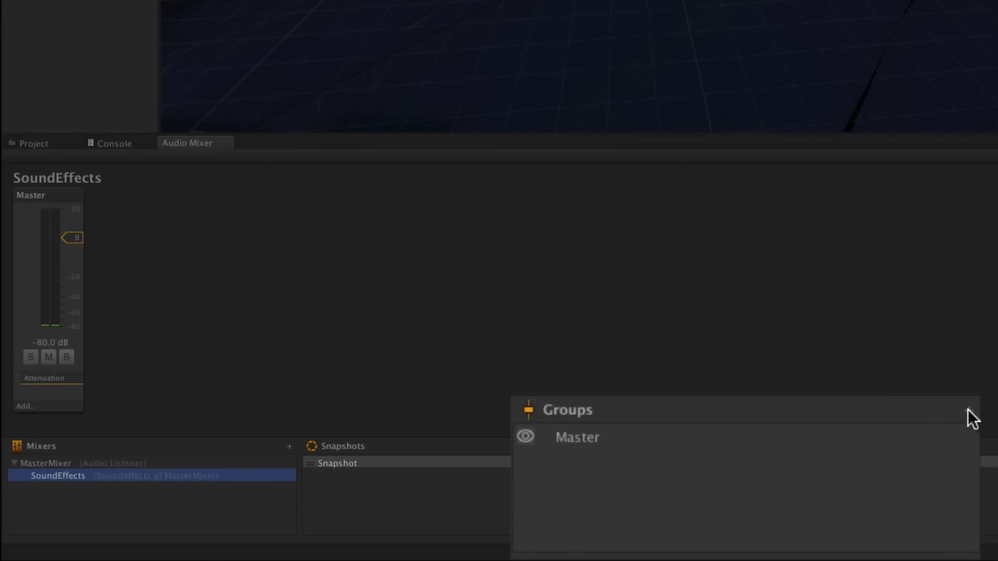
pyautogui.click(968, 410)
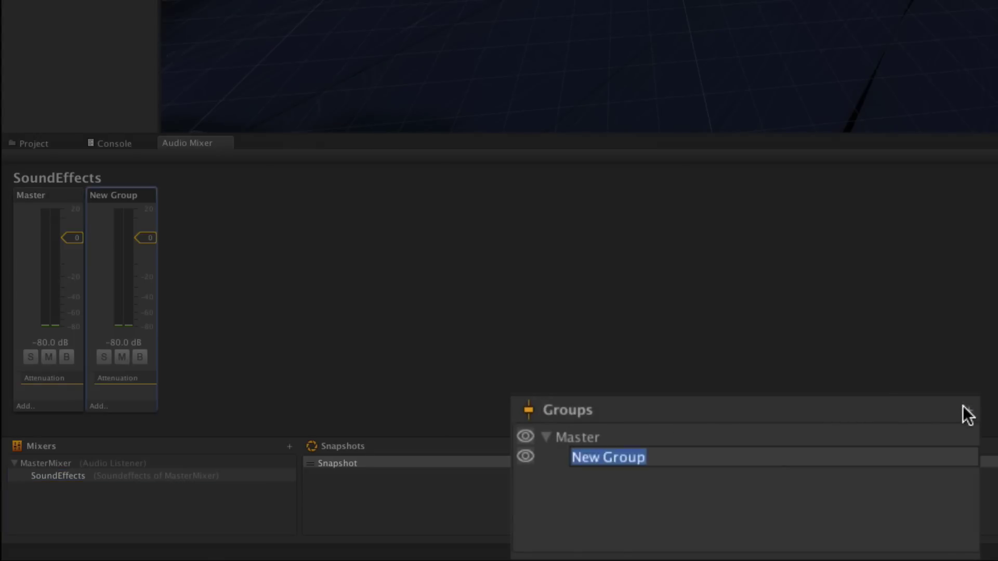
pyautogui.write('Player')
pyautogui.press('Return')
pyautogui.click(685, 439)
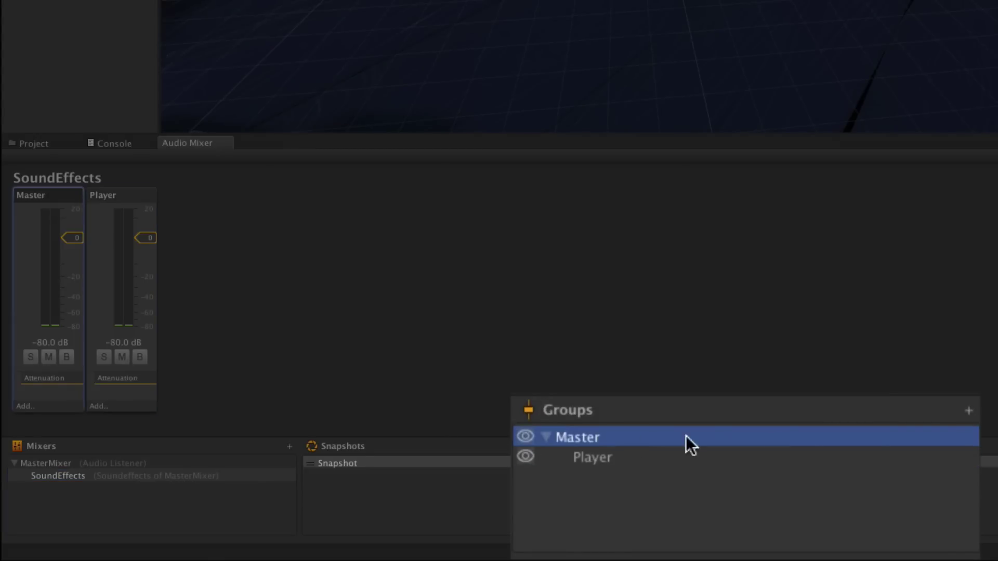
pyautogui.click(969, 411)
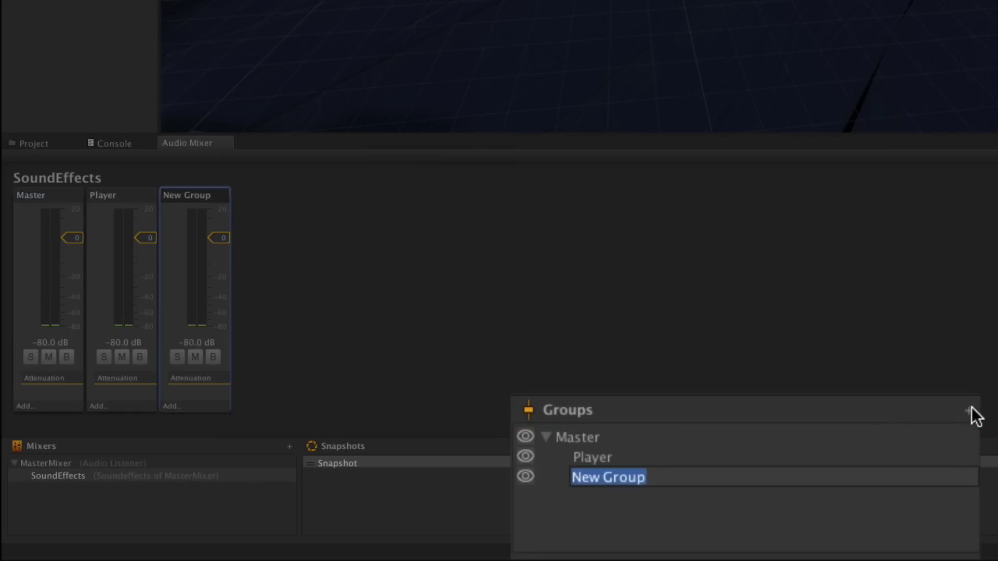
pyautogui.write('Enemies')
pyautogui.press('Return')
# Step: Add a Gunshots group and move it directly under Master
pyautogui.click(970, 410)
pyautogui.write('Gunshots')
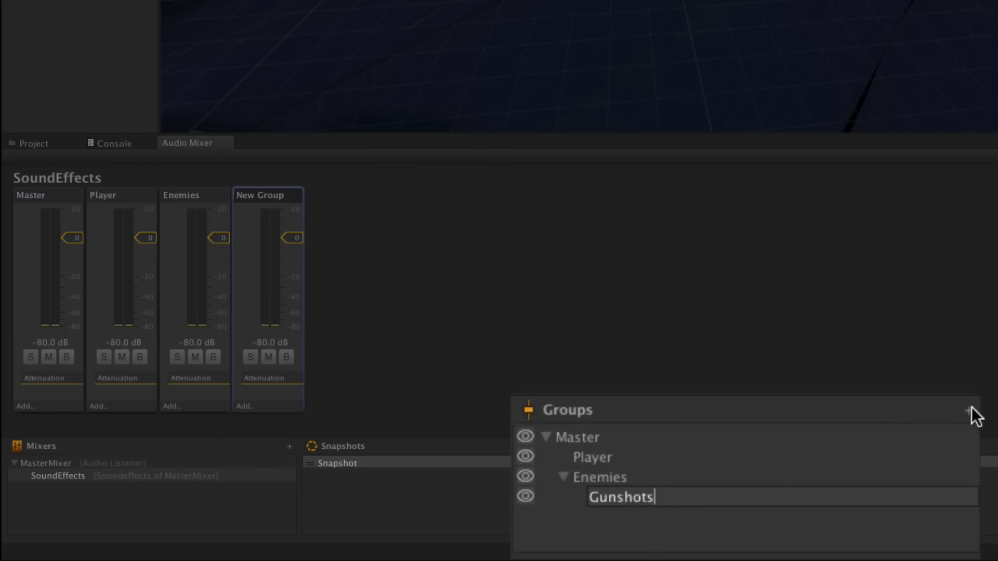
pyautogui.press('Return')
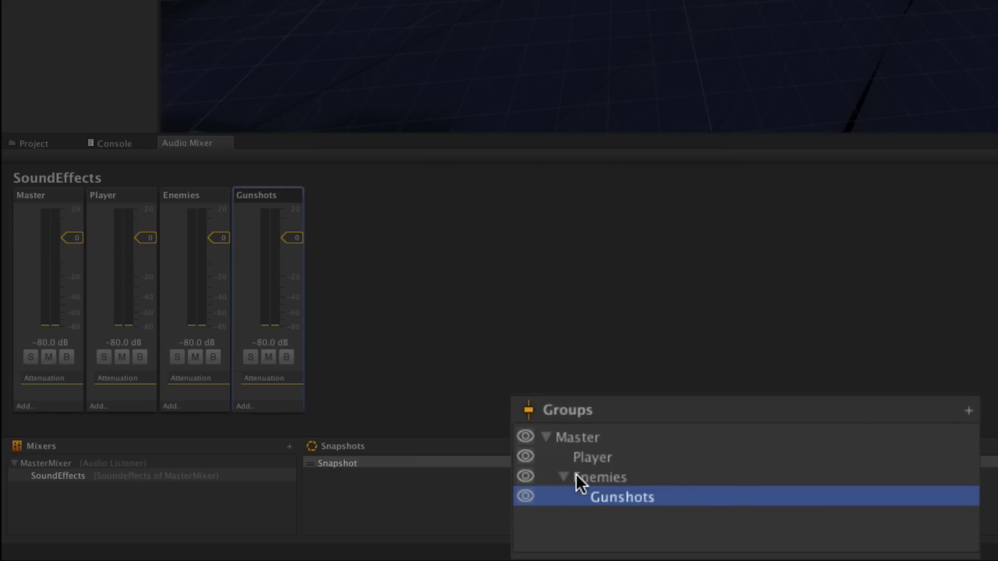
pyautogui.moveTo(624, 497); pyautogui.dragTo(585, 444)
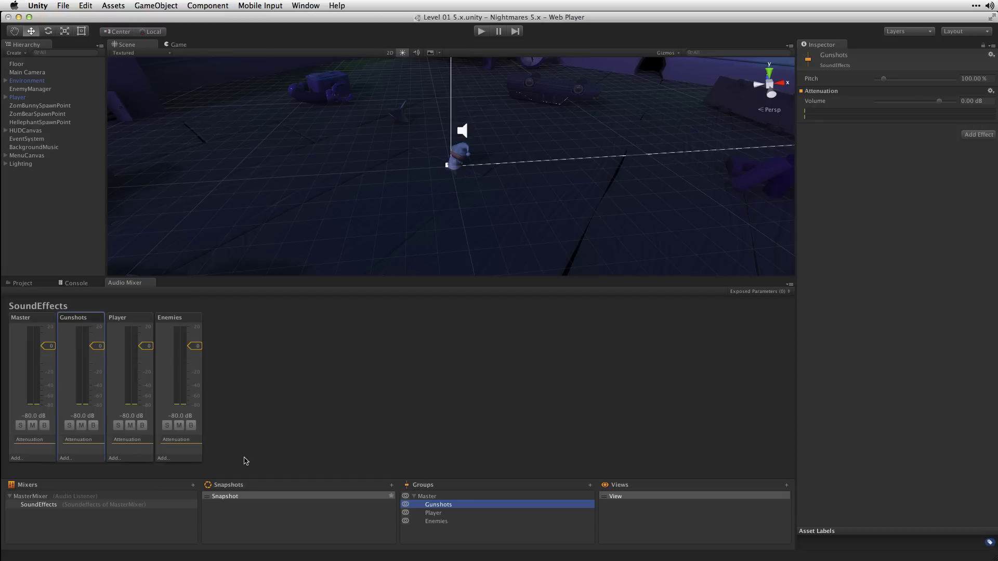
# Step: Set GunBarrelEnd's Audio Source Output to Gunshots (SoundEffects)
pyautogui.click(18, 98)
pyautogui.click(5, 98)
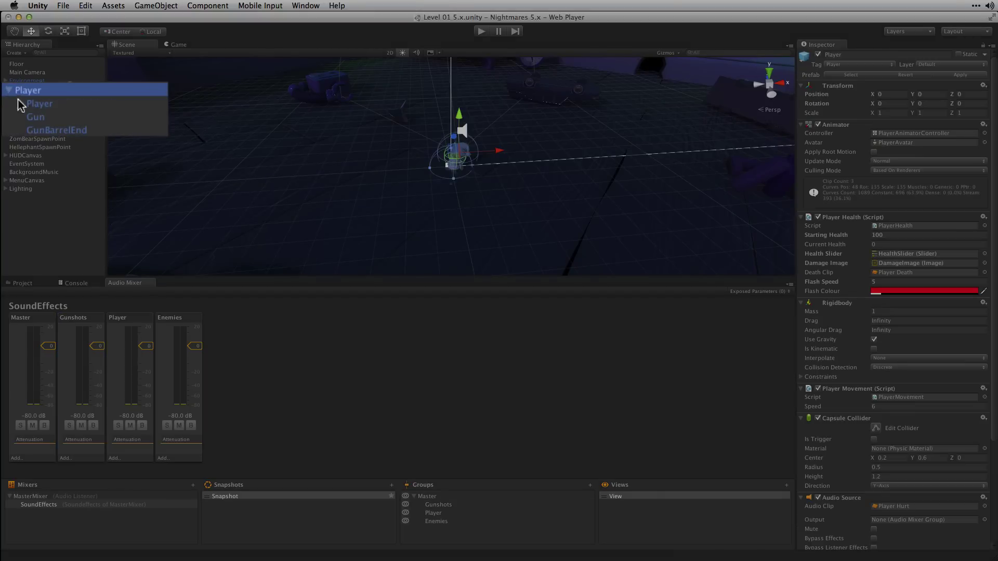
pyautogui.click(43, 130)
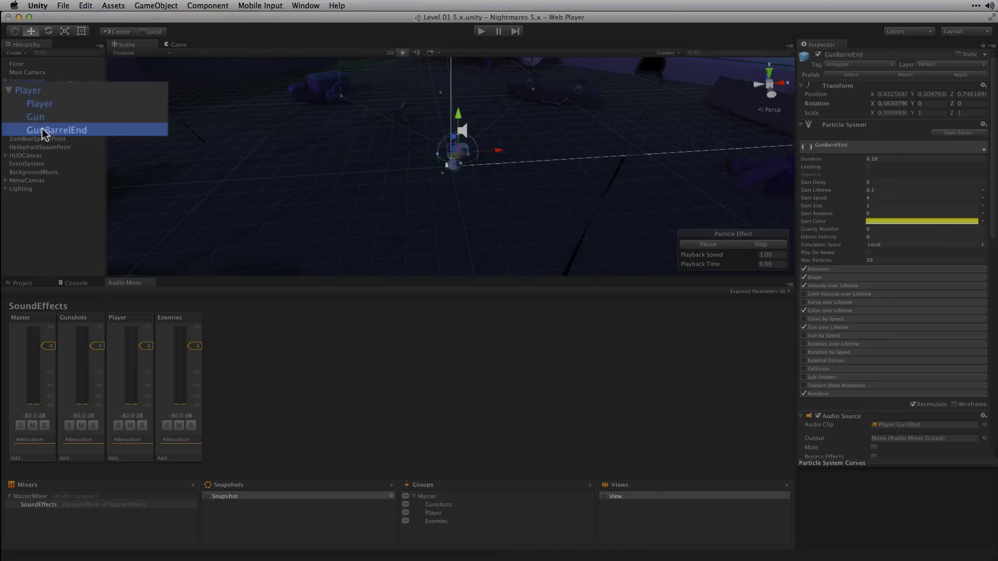
pyautogui.scroll(-5, 876, 175)
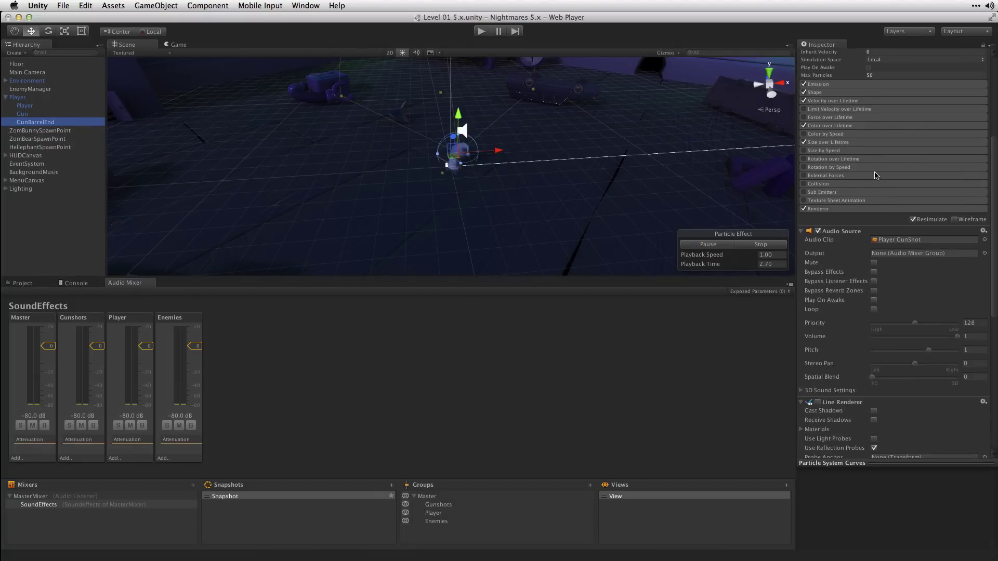
pyautogui.scroll(-3, 877, 175)
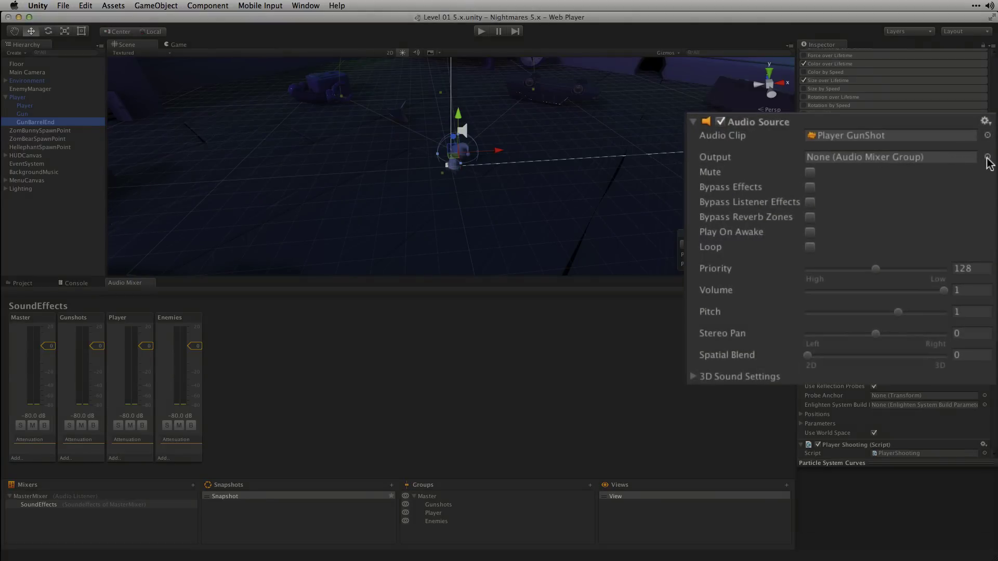
pyautogui.click(985, 192)
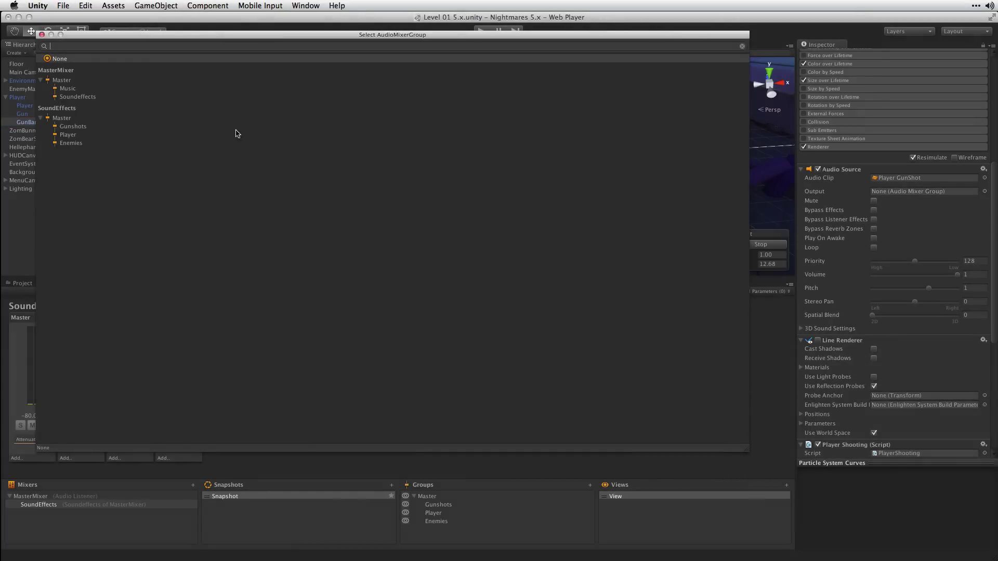
pyautogui.click(73, 127)
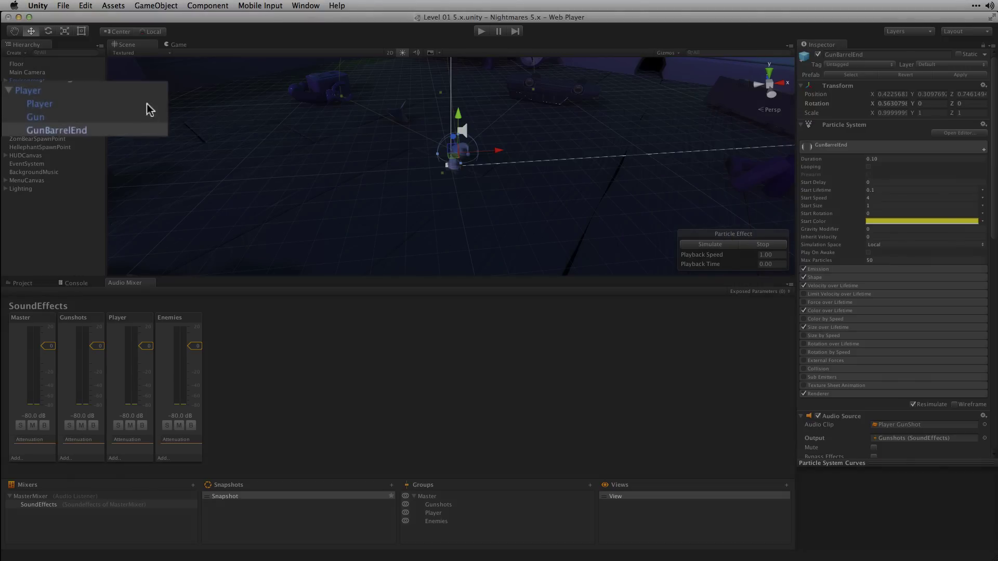
# Step: Set the Player's Audio Source Output to Player (SoundEffects) and apply it to the prefab
pyautogui.click(92, 89)
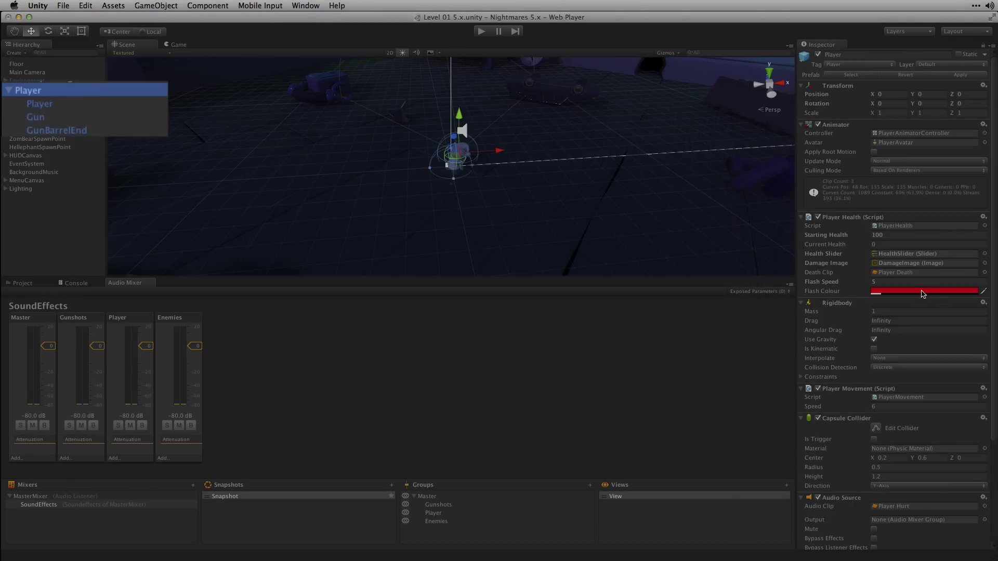
pyautogui.scroll(-5, 924, 295)
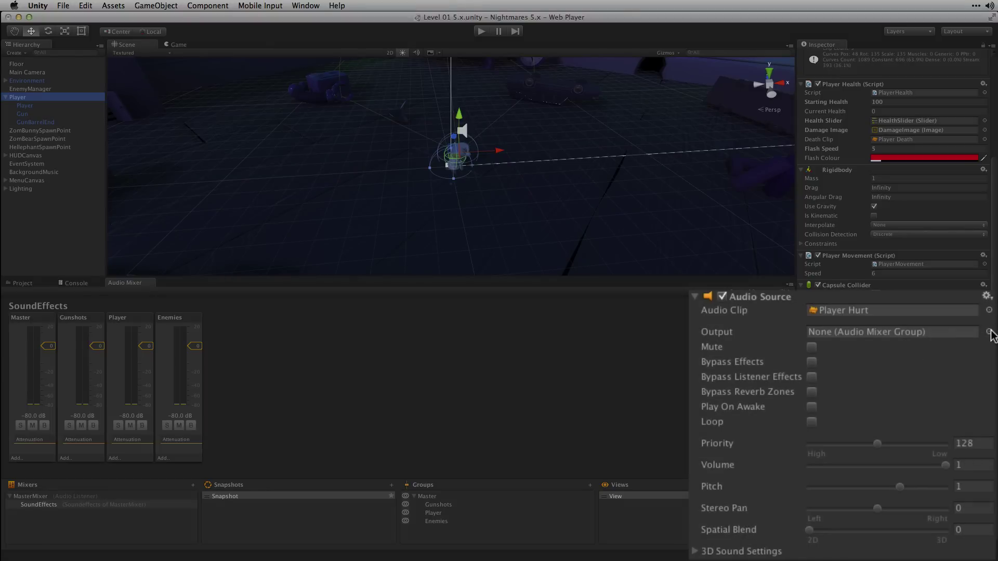
pyautogui.click(989, 333)
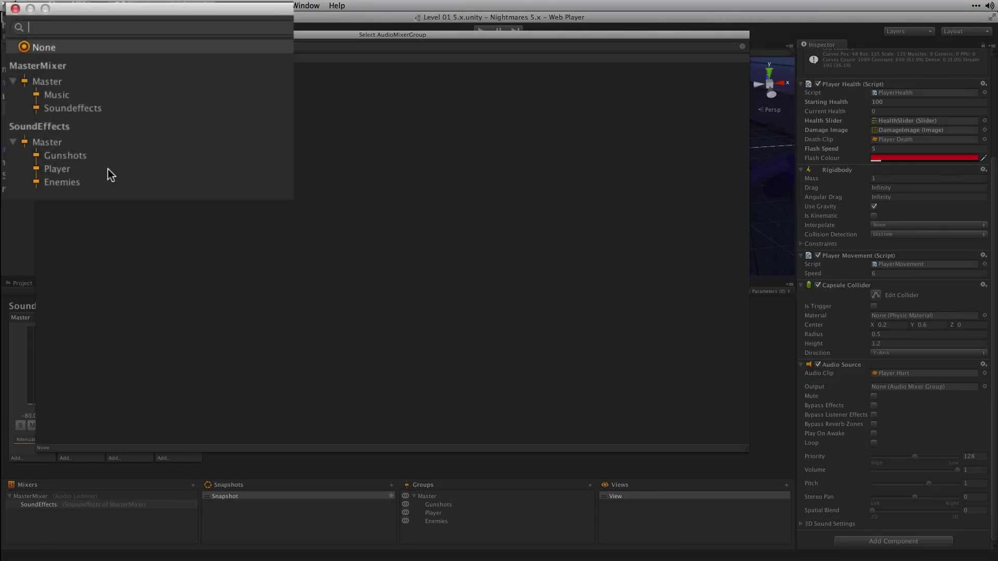
pyautogui.click(68, 135)
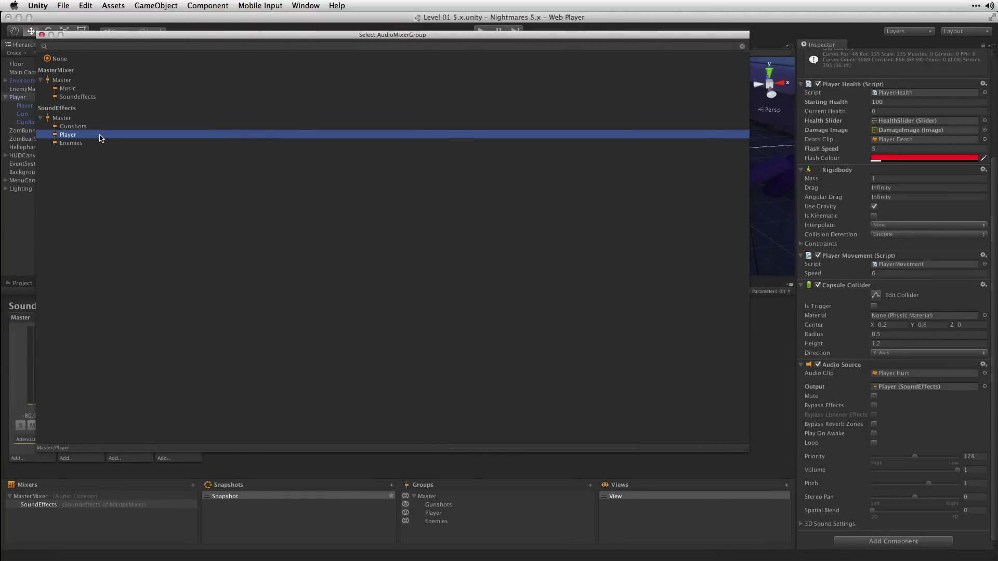
pyautogui.doubleClick(100, 139)
pyautogui.scroll(-2, 957, 77)
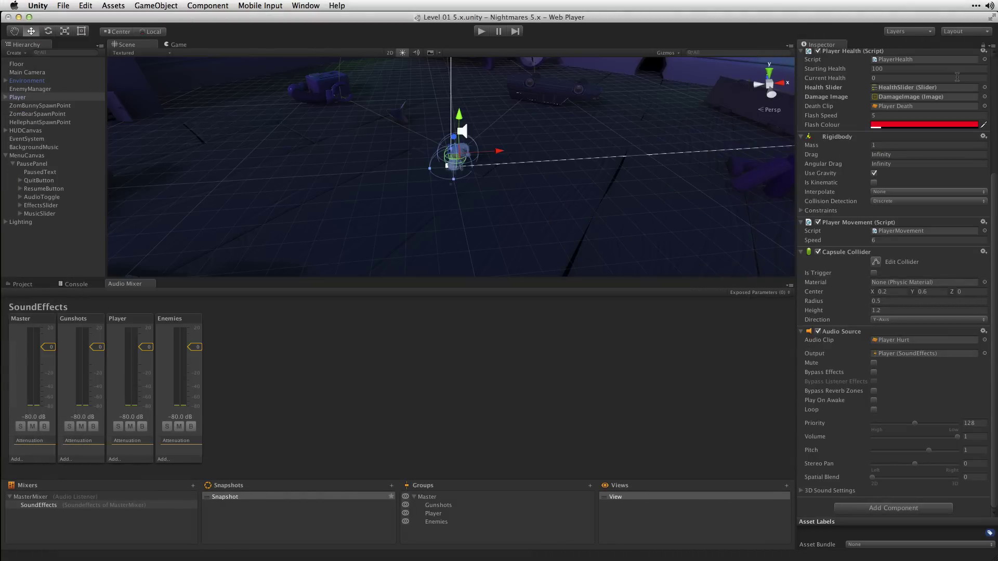
pyautogui.scroll(3, 937, 73)
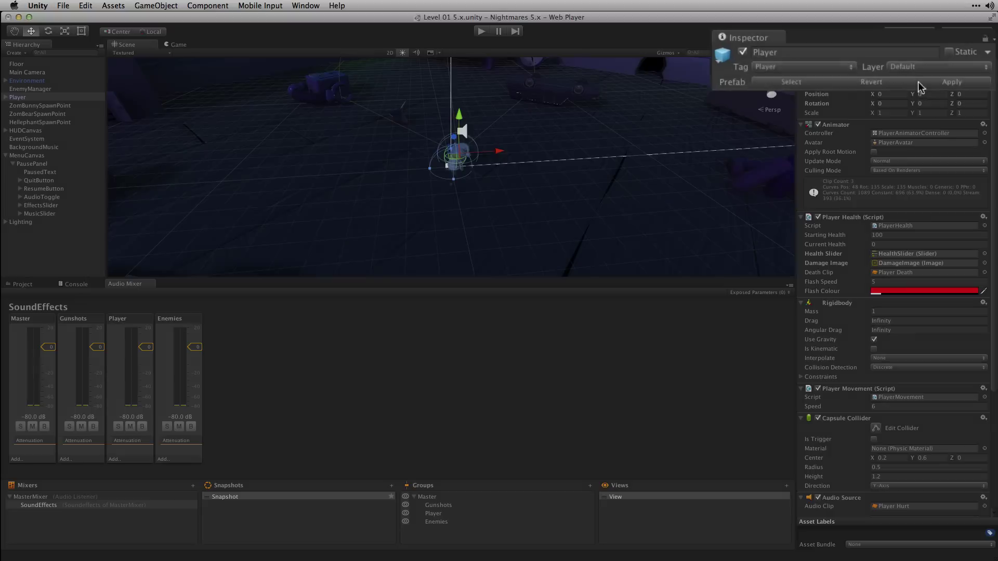
pyautogui.click(958, 85)
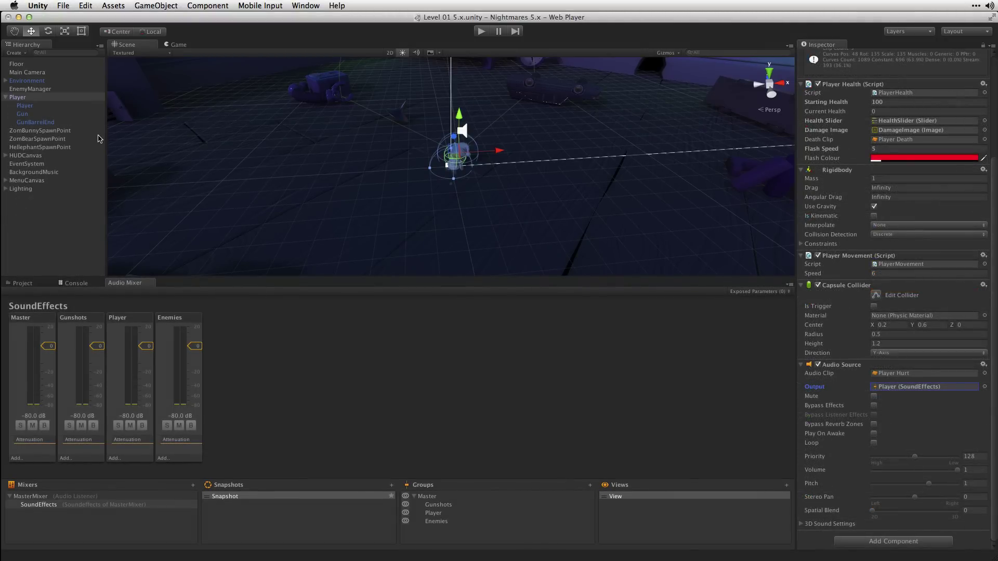
# Step: In _CompletedAssets/Prefabs, set Hellephant's Audio Source Output to Enemies (SoundEffects)
pyautogui.click(22, 283)
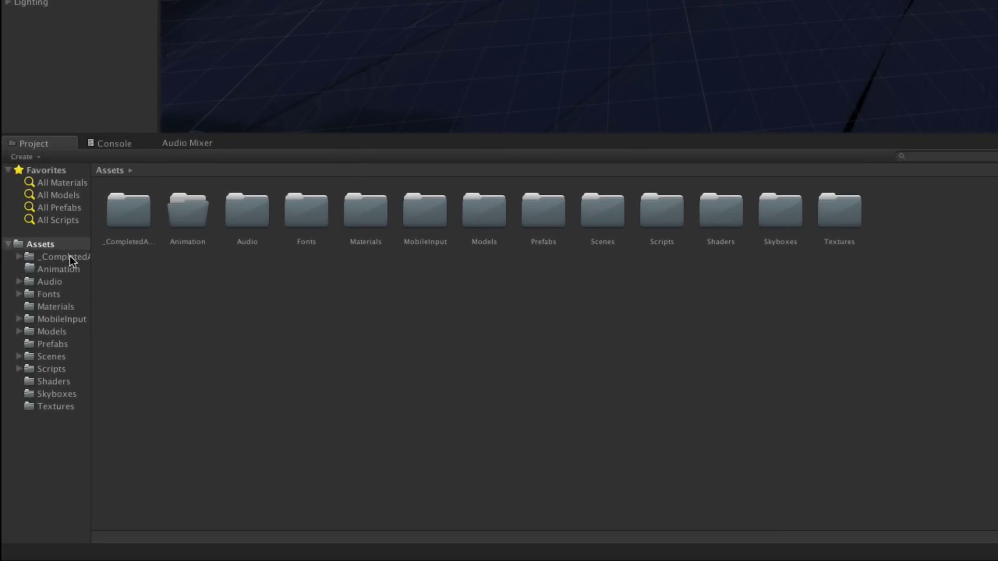
pyautogui.click(70, 256)
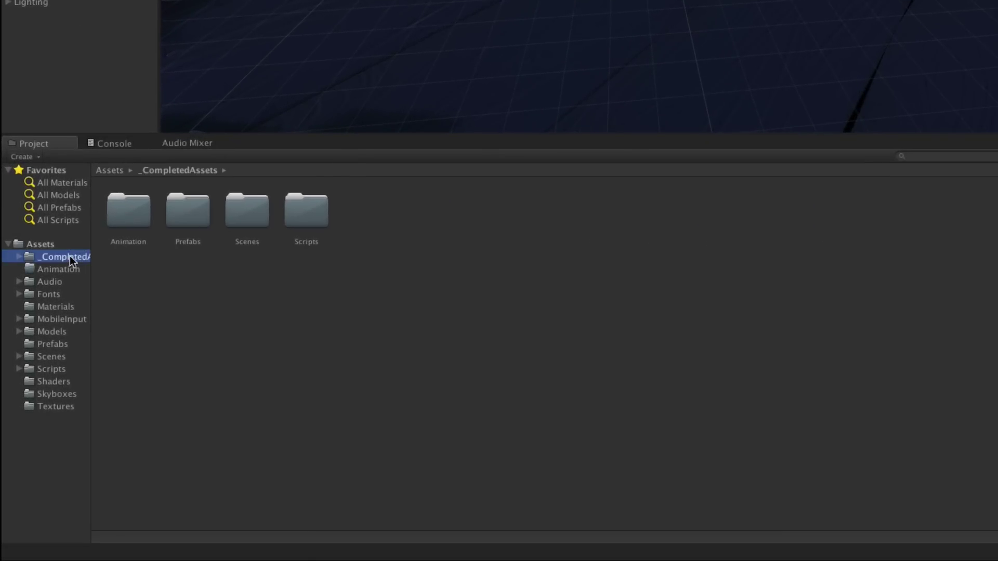
pyautogui.doubleClick(186, 208)
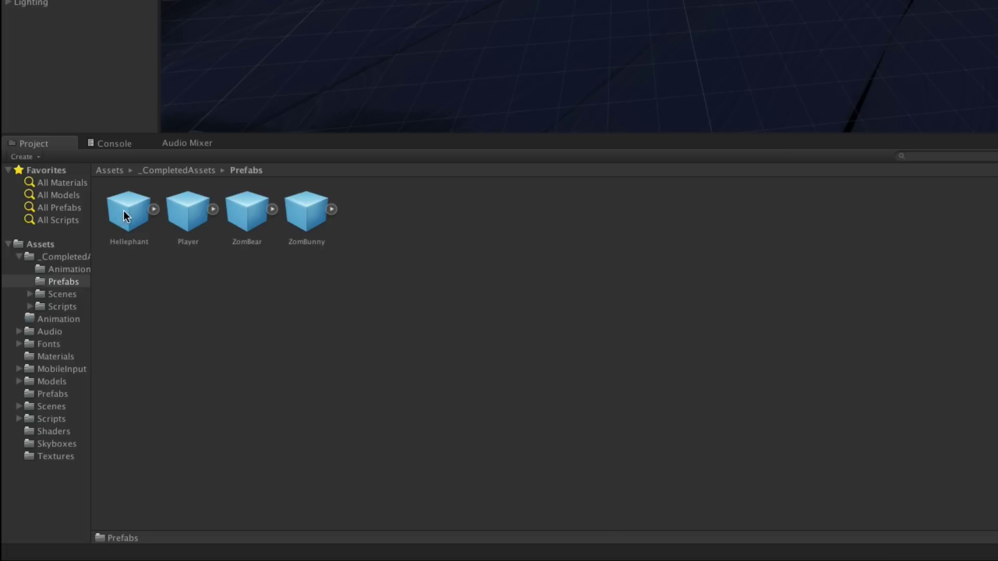
pyautogui.click(107, 257)
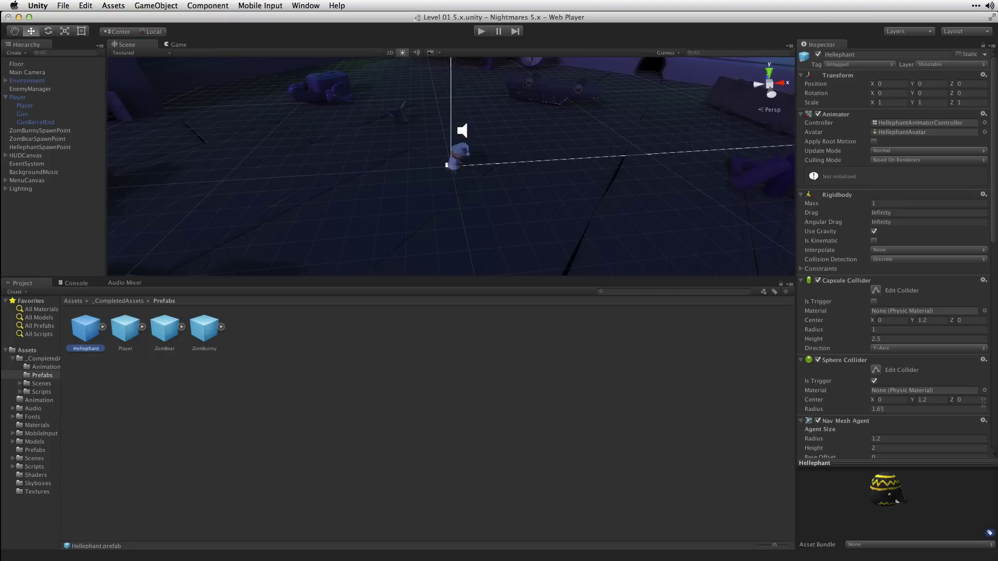
pyautogui.scroll(-10, 954, 402)
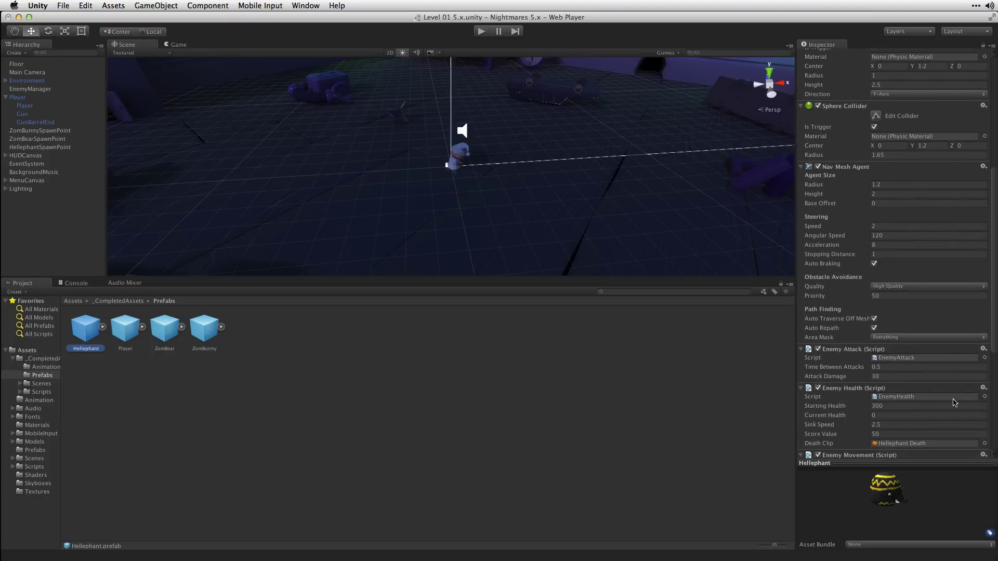
pyautogui.scroll(-5, 954, 402)
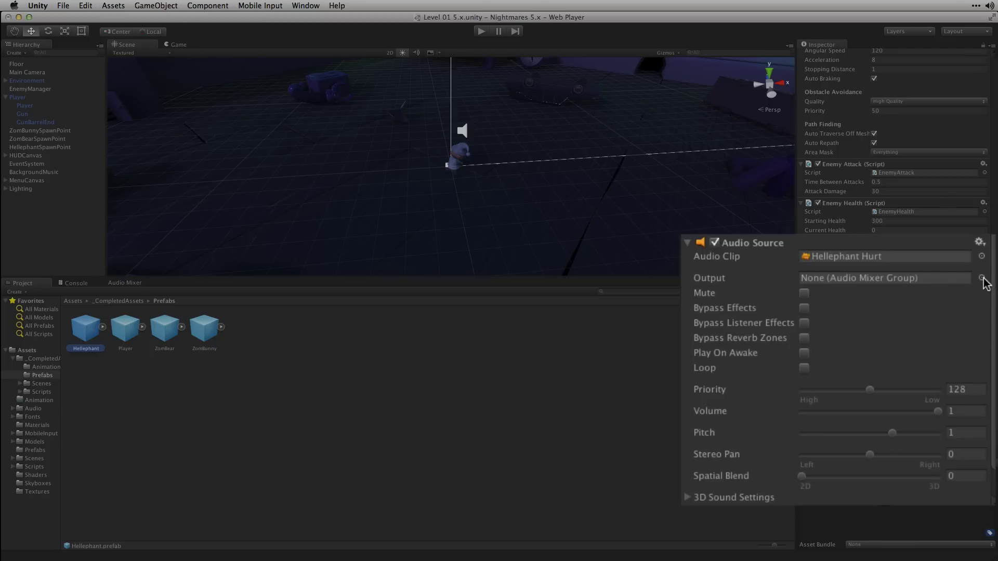
pyautogui.click(985, 312)
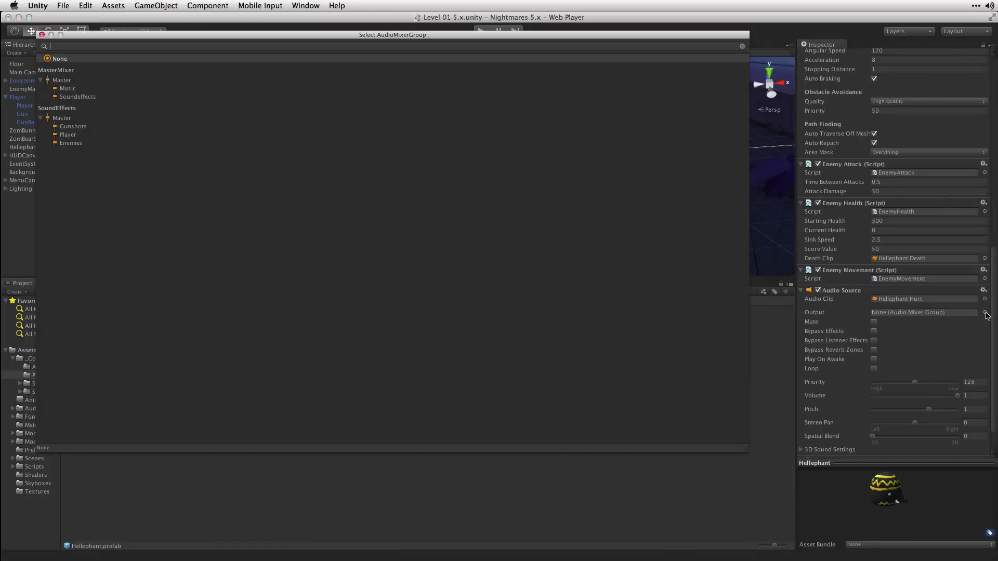
pyautogui.doubleClick(85, 145)
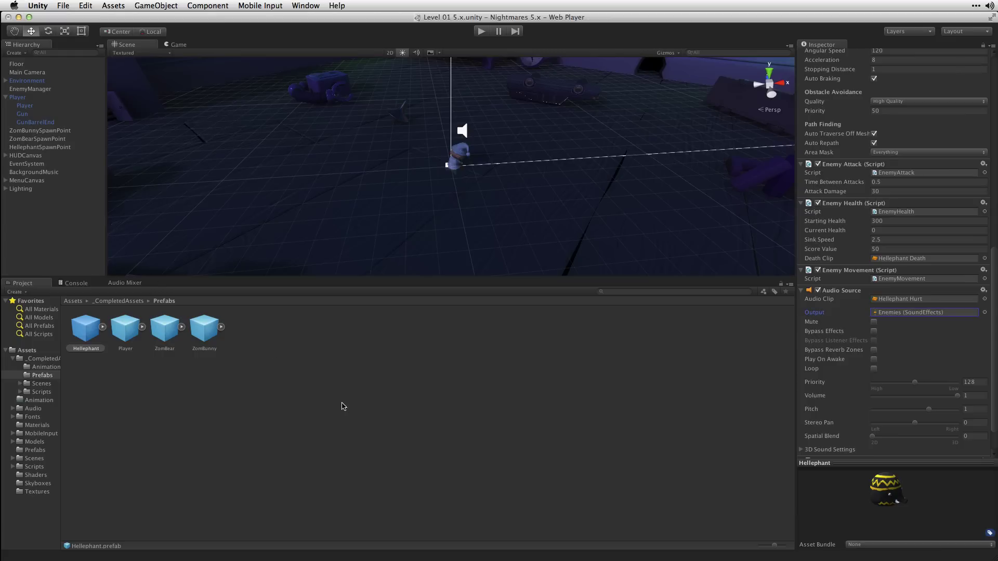
# Step: Set the ZomBear and ZomBunny prefabs' Audio Source Output to Enemies (SoundEffects)
pyautogui.click(167, 328)
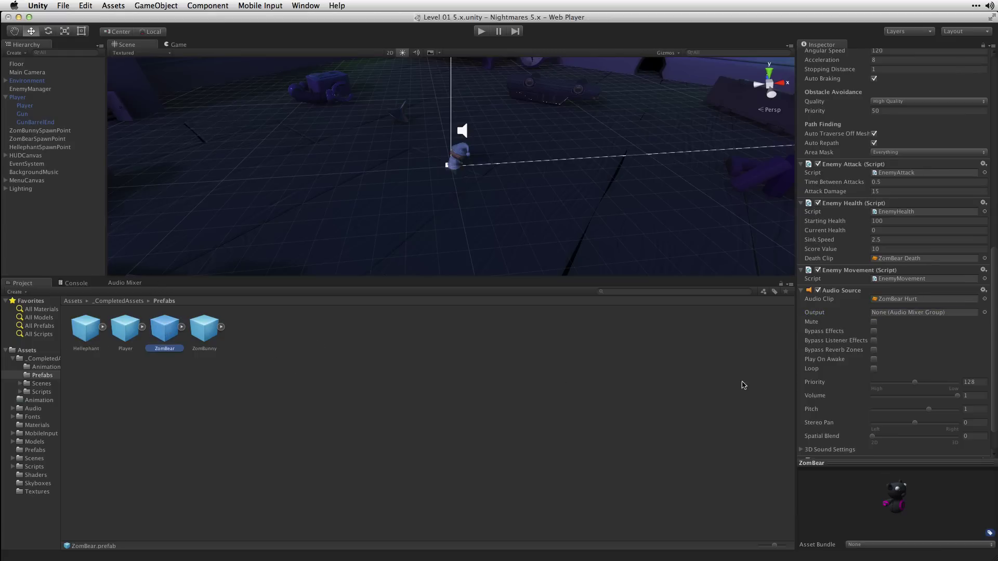
pyautogui.click(986, 313)
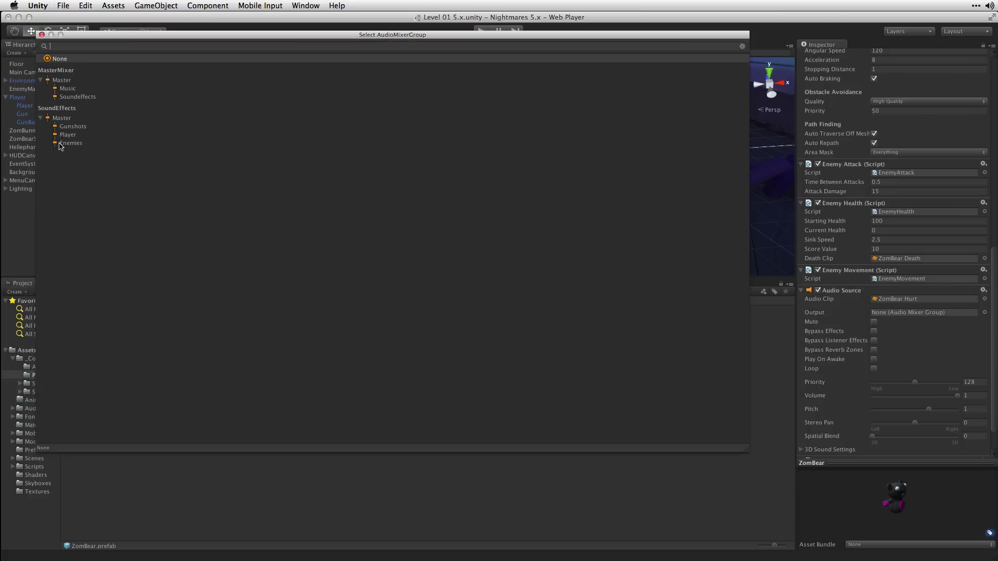
pyautogui.doubleClick(72, 145)
pyautogui.click(204, 329)
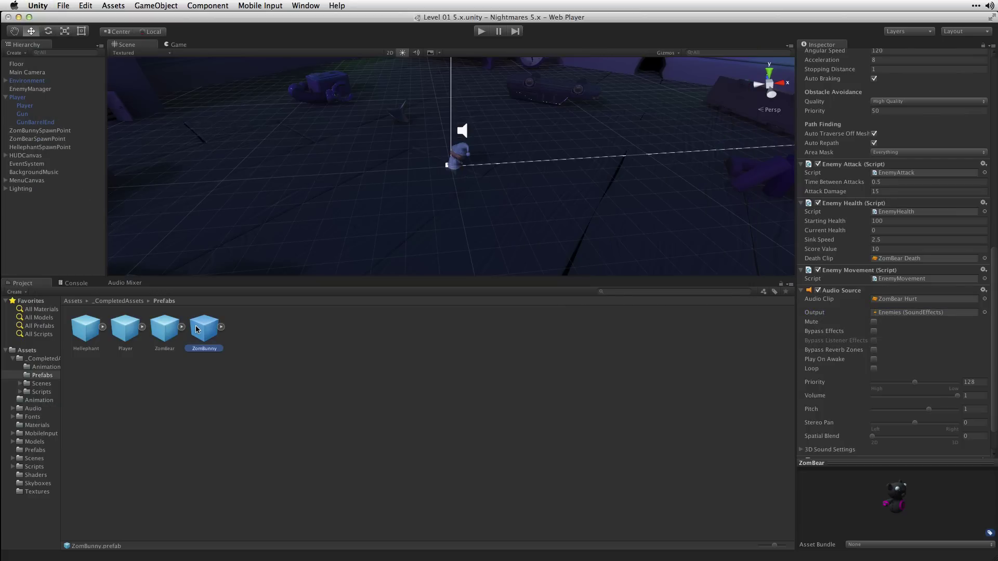
pyautogui.click(986, 312)
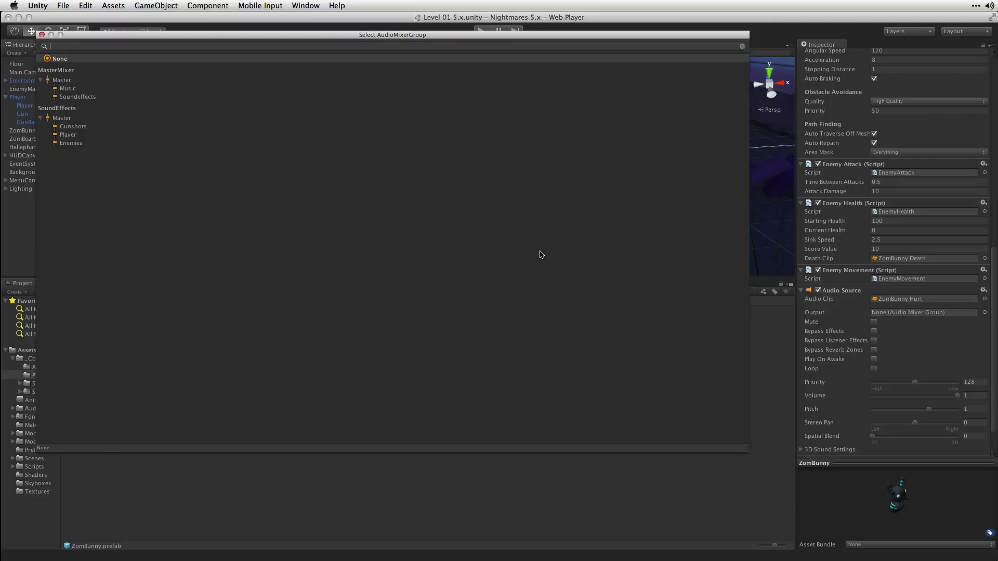
pyautogui.click(100, 144)
pyautogui.doubleClick(100, 144)
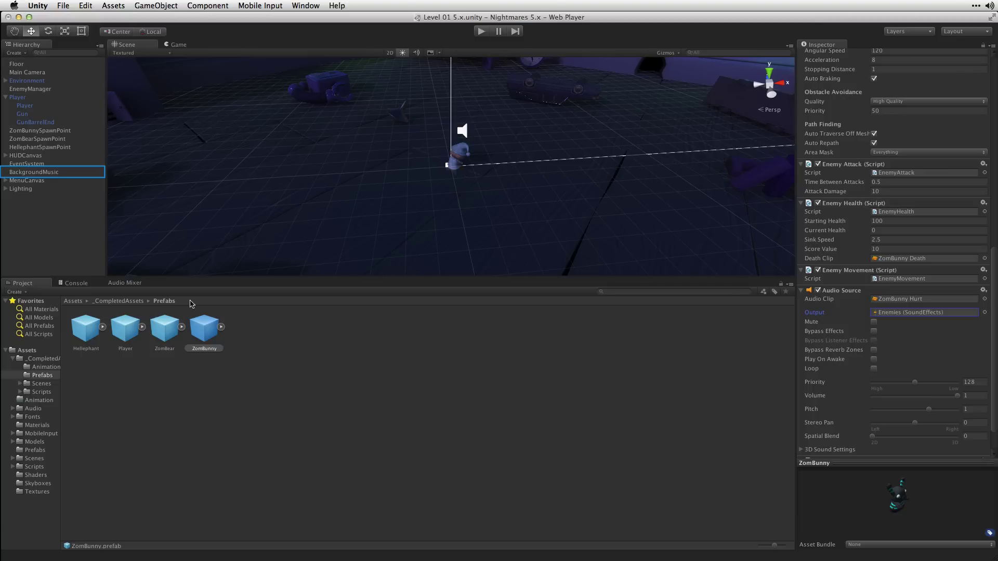
# Step: Set BackgroundMusic's Audio Source Output to MasterMixer's Music group
pyautogui.click(63, 173)
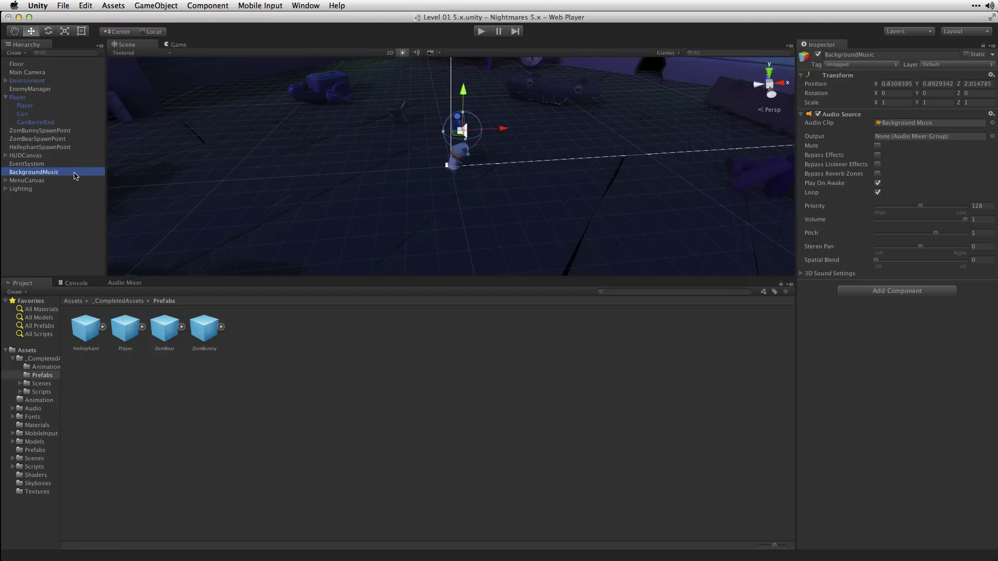
pyautogui.click(993, 137)
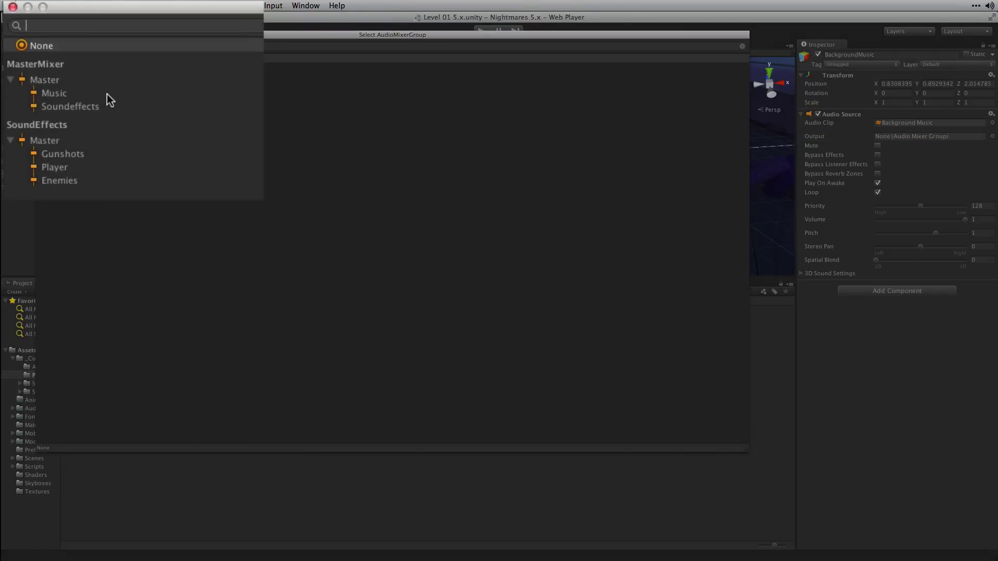
pyautogui.click(102, 89)
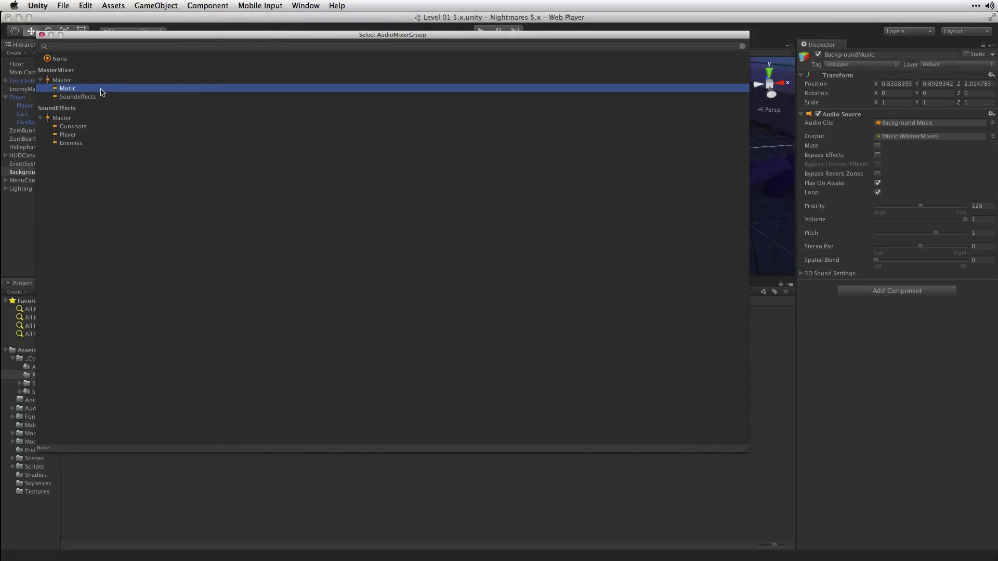
pyautogui.doubleClick(102, 89)
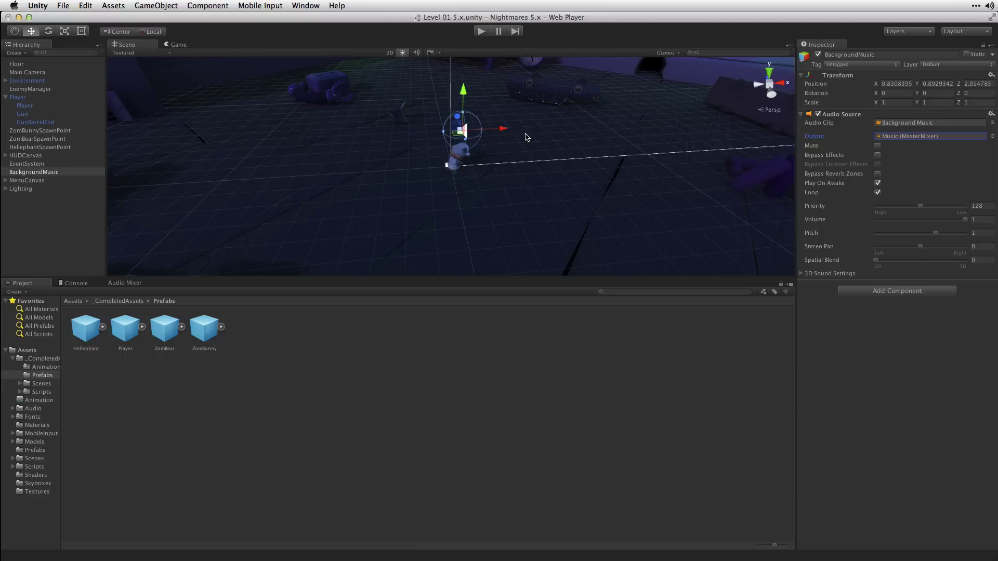
pyautogui.click(127, 283)
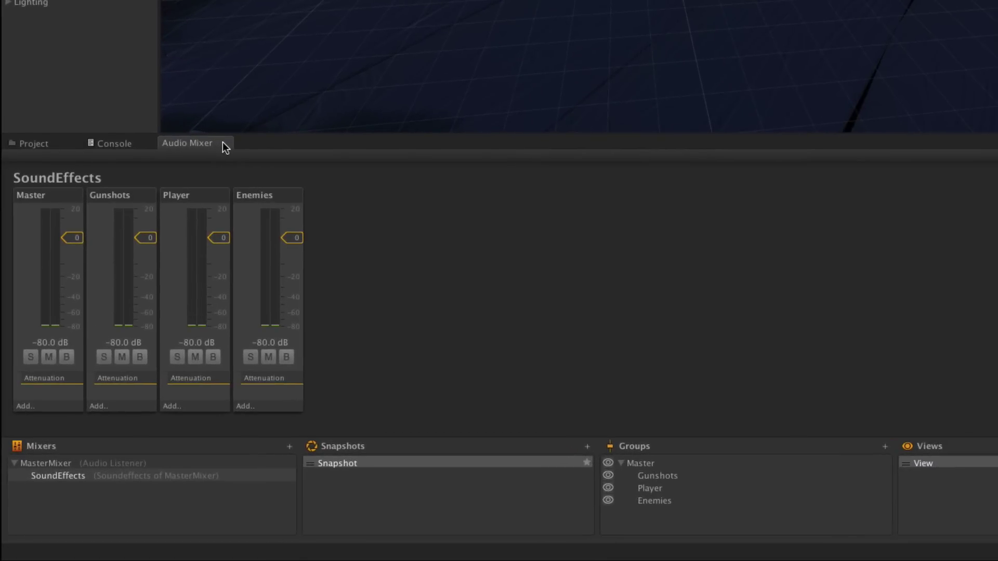
# Step: Put a Lowpass Simple effect (5000 Hz cutoff) on MasterMixer's Music group and start Play mode
pyautogui.click(73, 465)
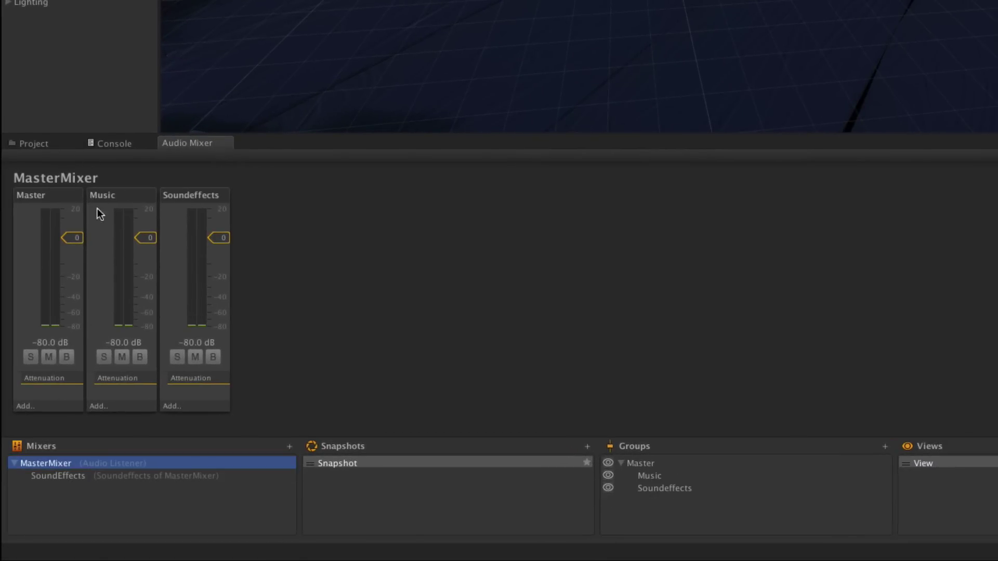
pyautogui.click(130, 404)
pyautogui.moveTo(151, 541)
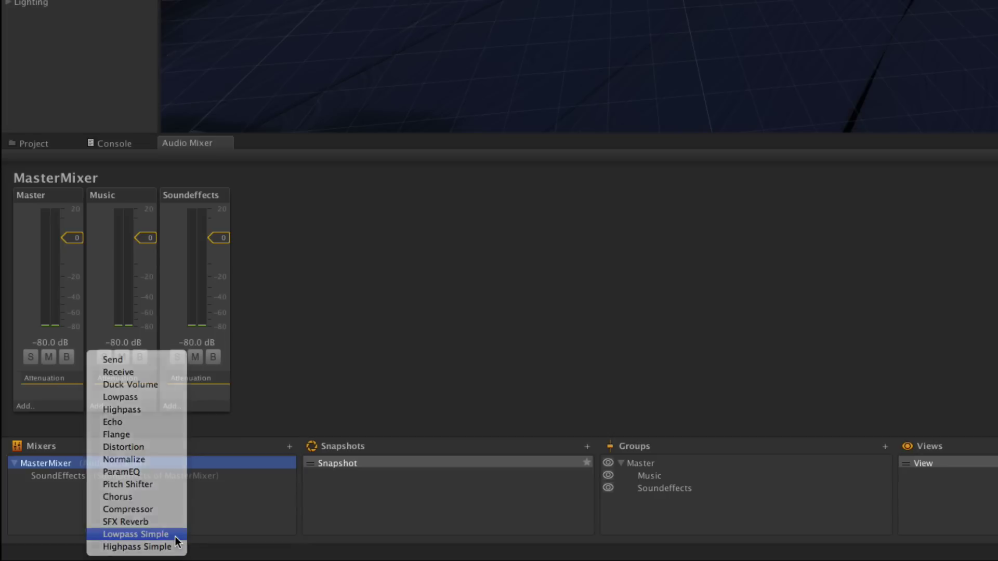
pyautogui.click(199, 520)
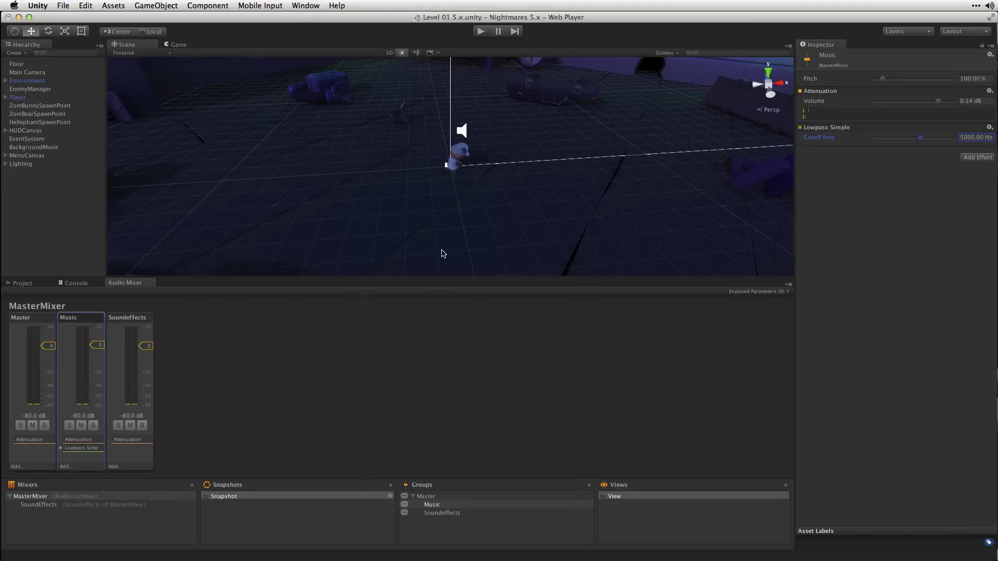
pyautogui.click(480, 33)
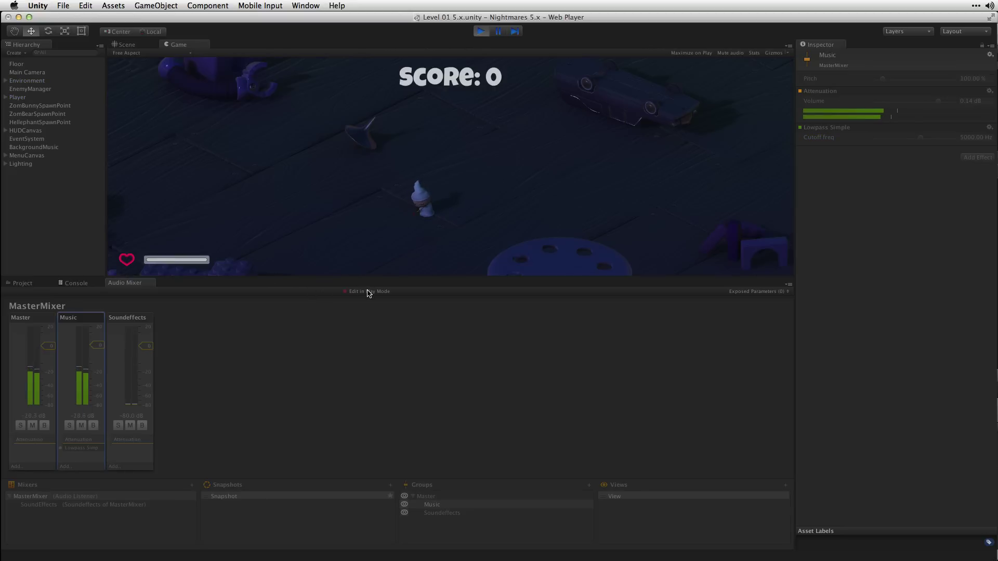
# Step: With Edit in Play Mode on, sweep the Music lowpass cutoff live, leaving it at 4029 Hz, then stop
pyautogui.click(368, 291)
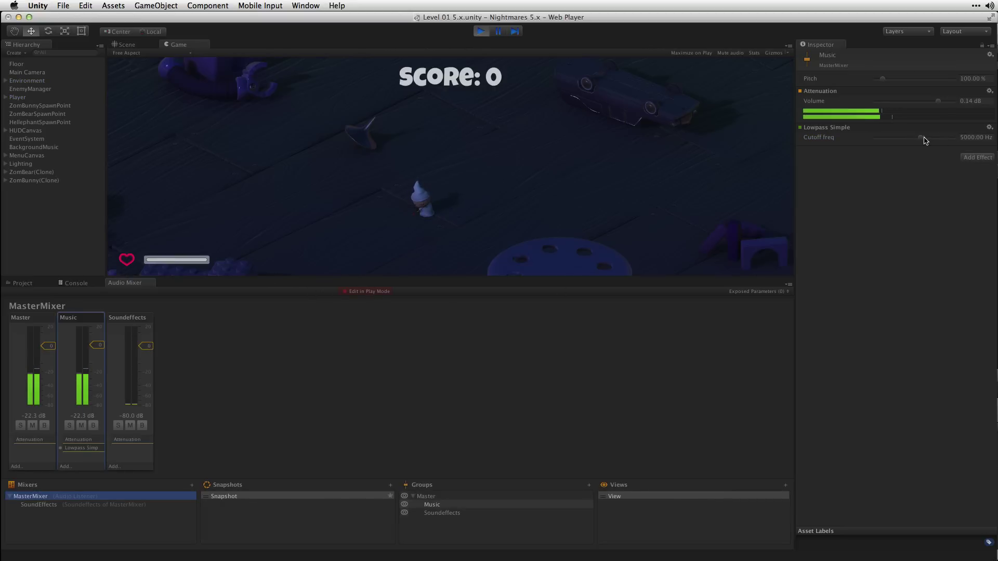
pyautogui.moveTo(924, 139); pyautogui.dragTo(889, 139)
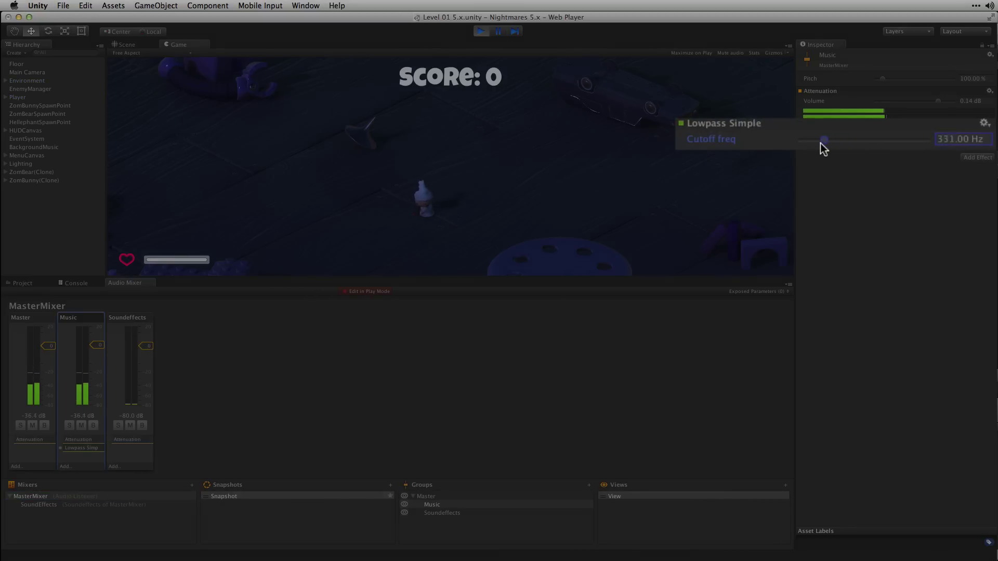
pyautogui.moveTo(821, 143); pyautogui.dragTo(915, 141)
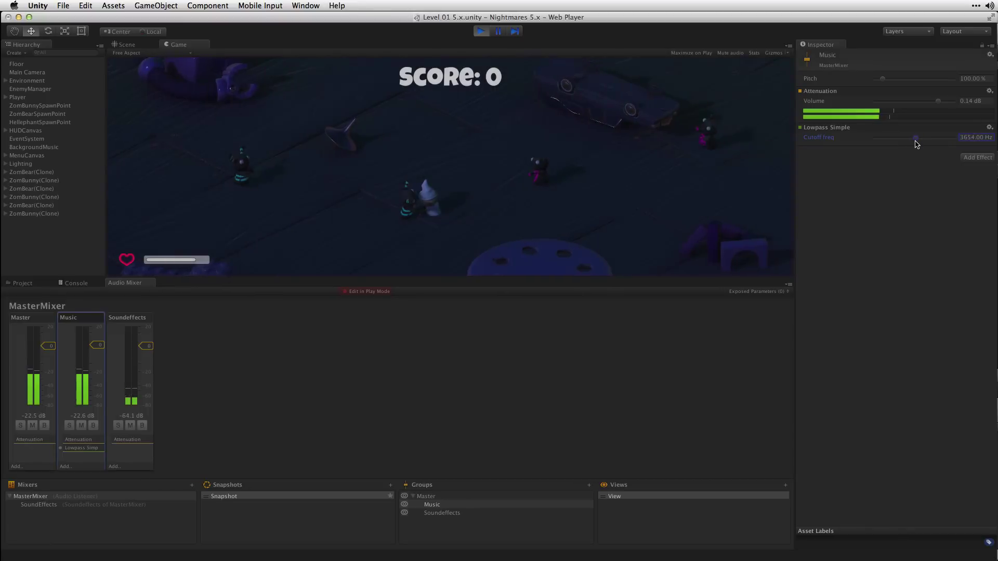
pyautogui.click(480, 33)
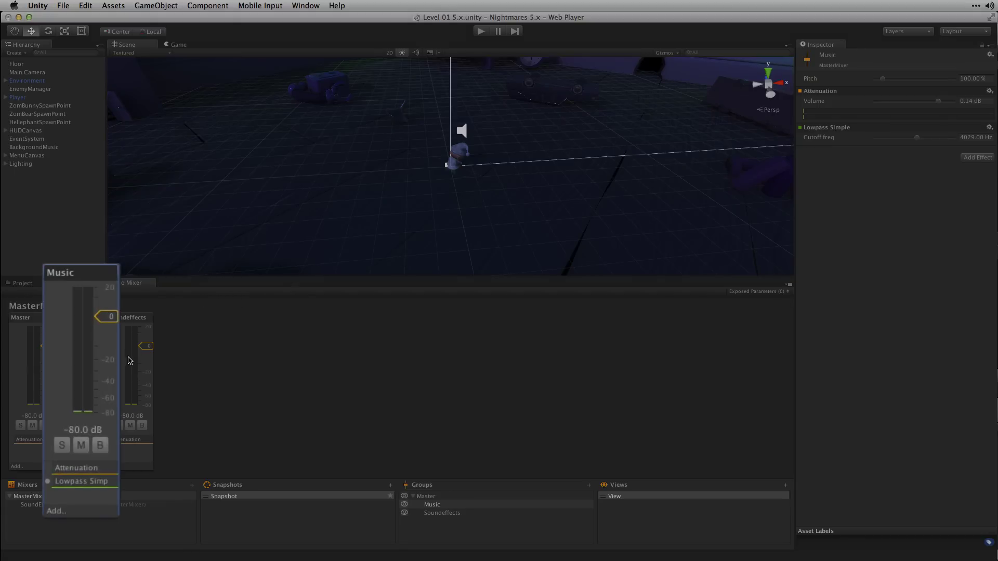
# Step: Pull the Music group's volume fader down to -9.83 dB
pyautogui.moveTo(102, 318); pyautogui.dragTo(101, 331)
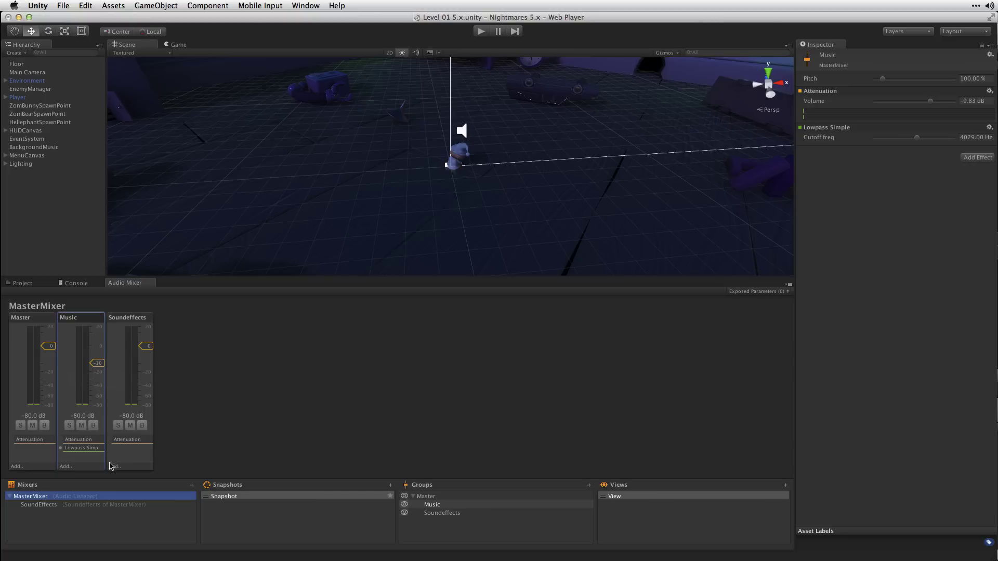
# Step: Add Duck Volume (threshold -10 dB, ratio 200%) to the Music group below Lowpass Simple
pyautogui.click(66, 467)
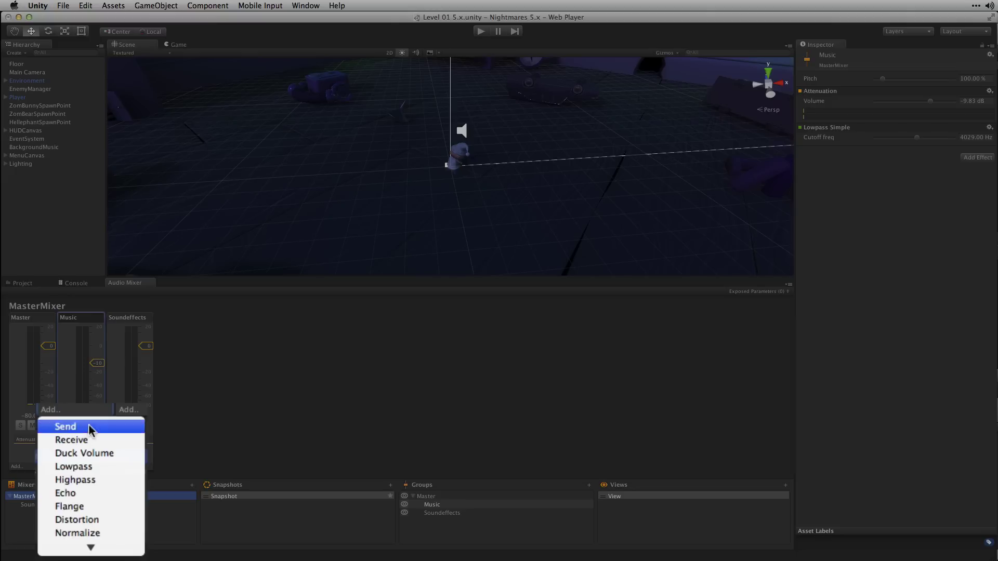
pyautogui.click(114, 449)
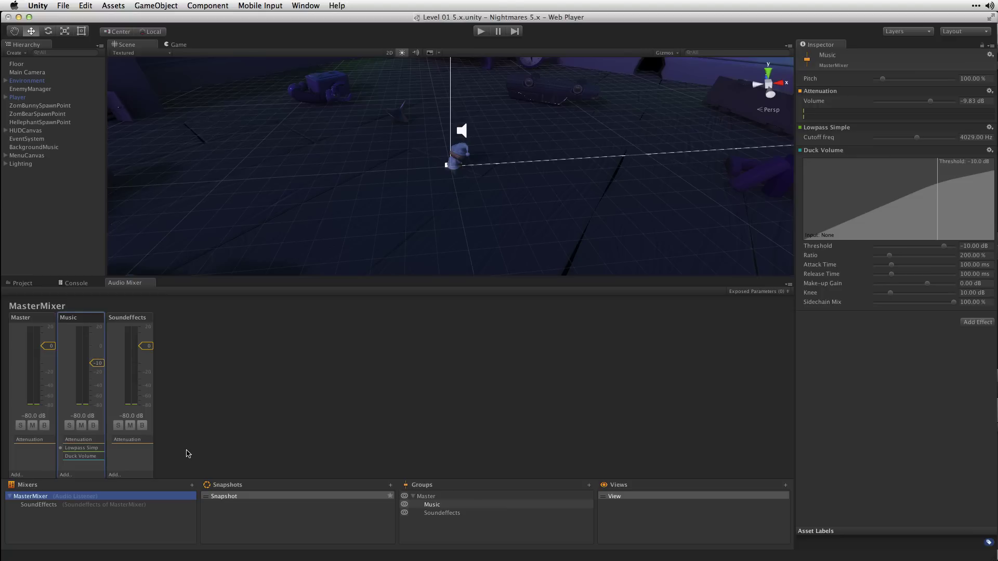
# Step: Add a Send on Soundeffects routed to Music\Duck Volume with send level 0.00 dB
pyautogui.click(139, 475)
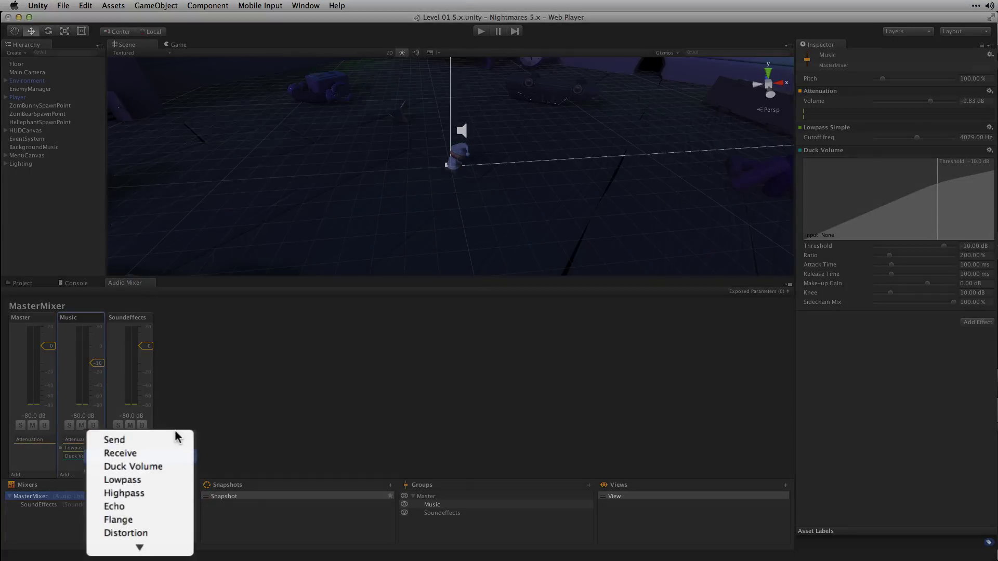
pyautogui.click(168, 489)
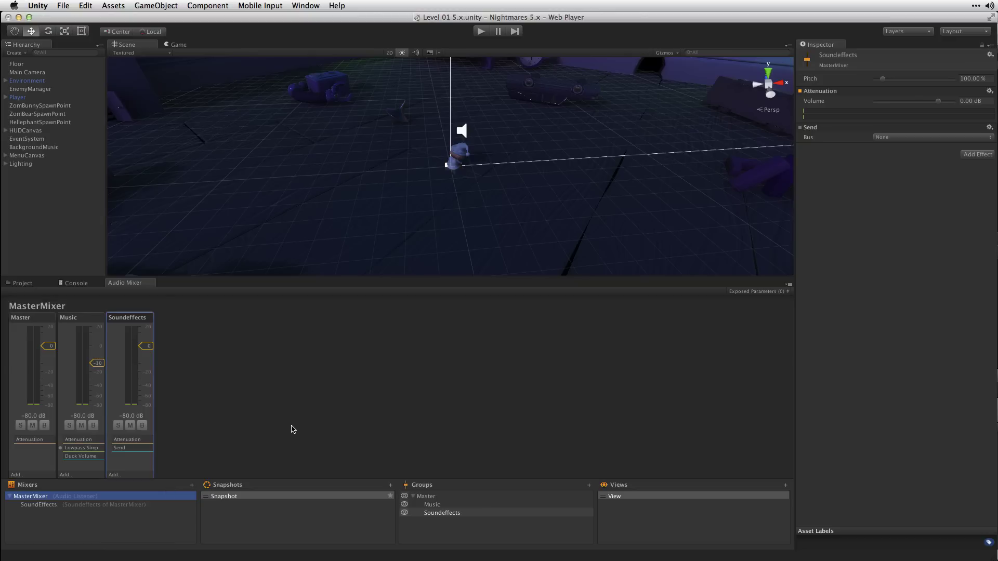
pyautogui.click(877, 136)
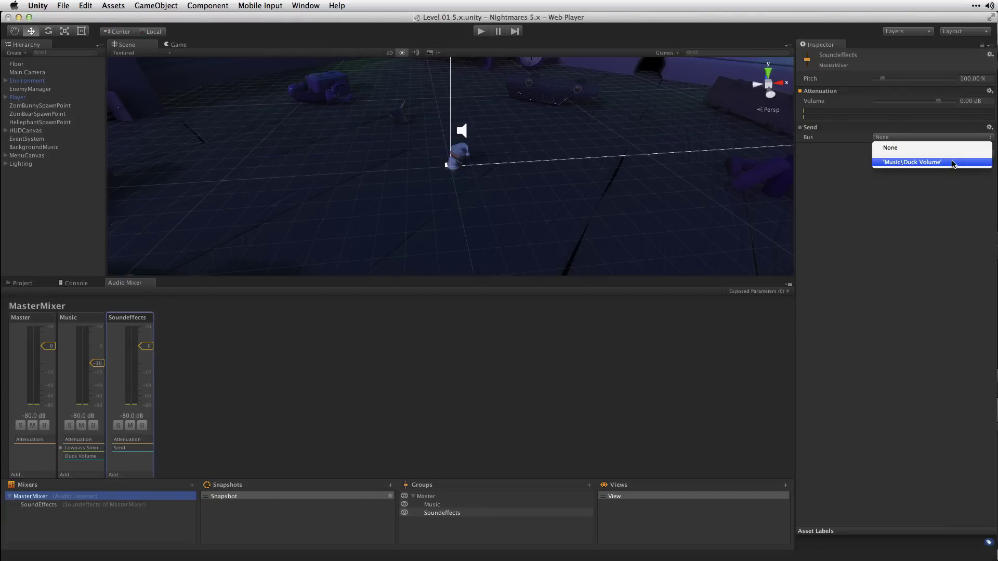
pyautogui.click(954, 164)
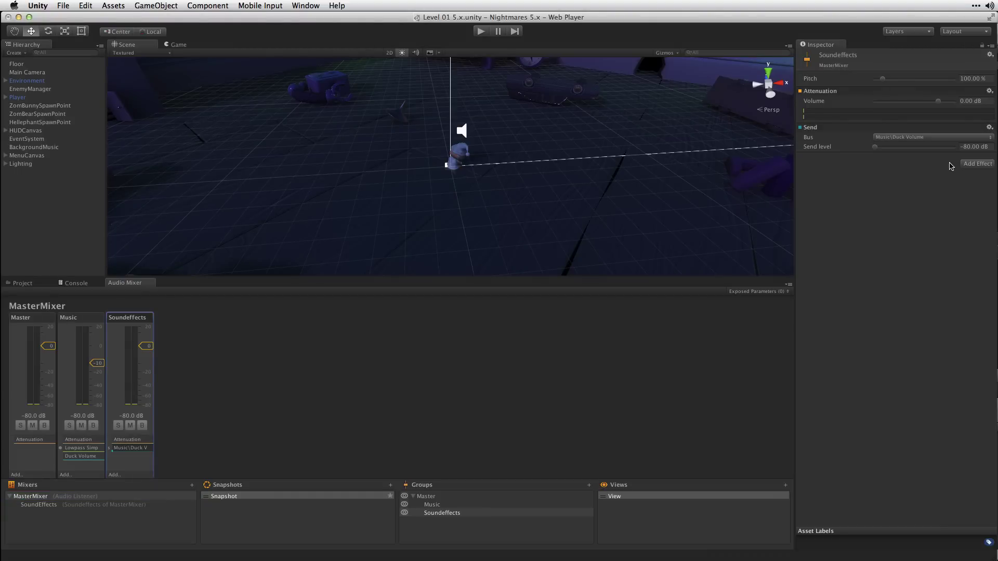
pyautogui.moveTo(876, 147); pyautogui.dragTo(934, 159)
# Step: Play-test the ducking while viewing the Music group's Lowpass and Duck Volume settings, then stop
pyautogui.click(353, 183)
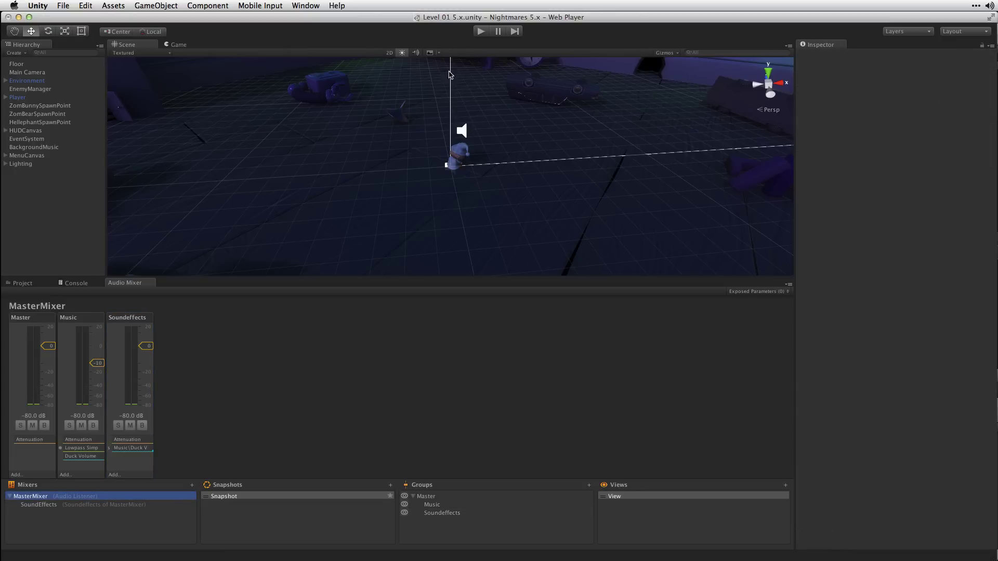
pyautogui.click(481, 31)
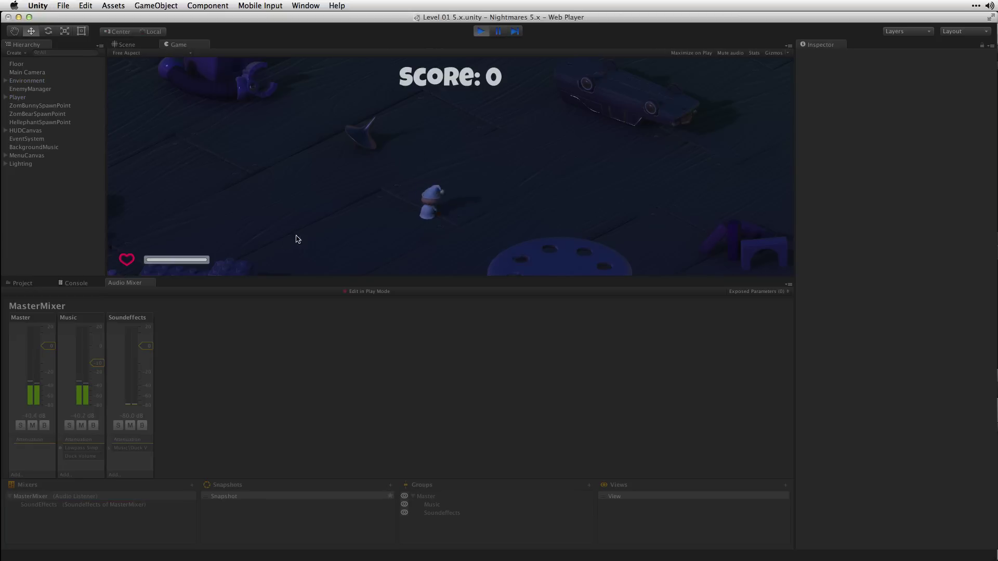
pyautogui.click(80, 325)
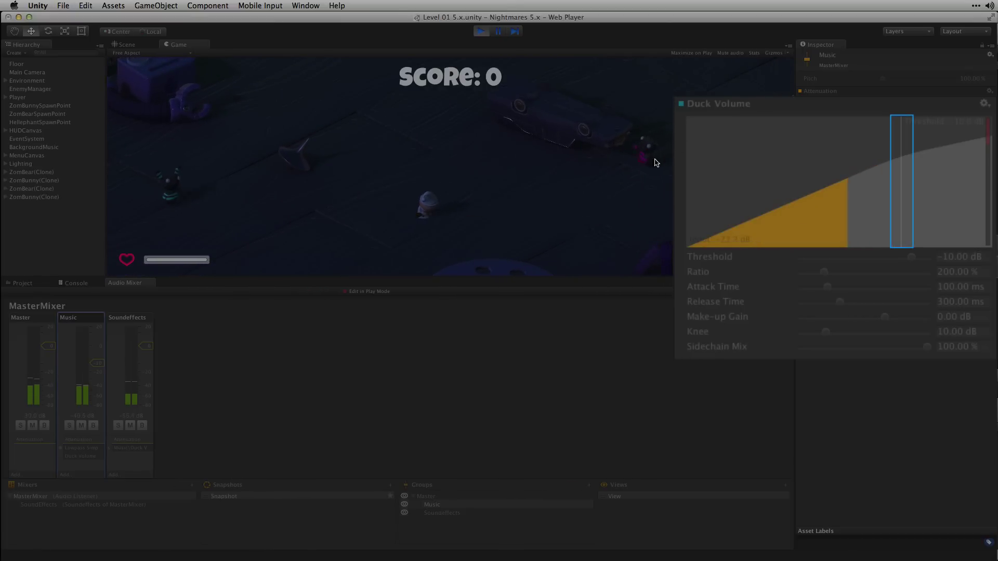
pyautogui.click(483, 32)
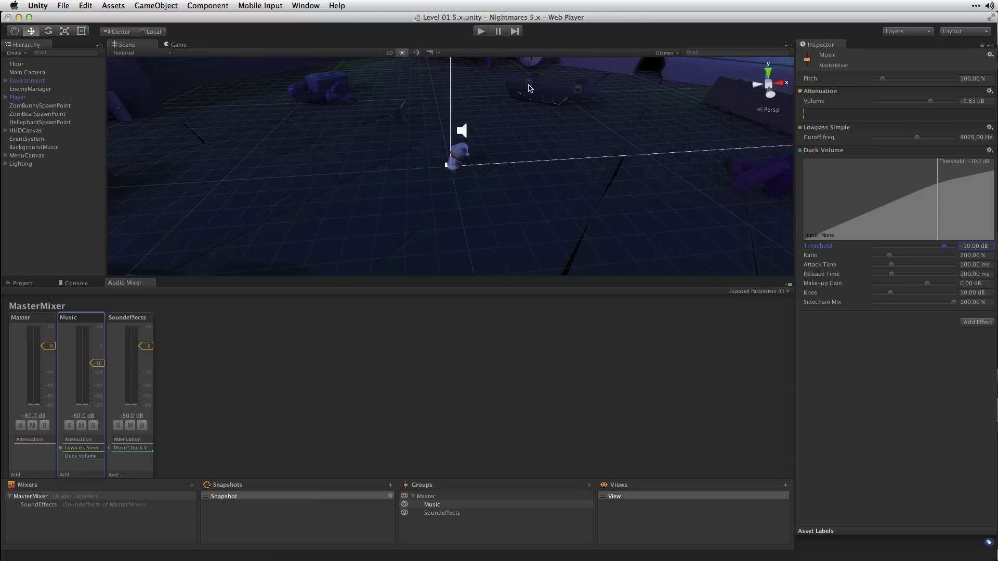
# Step: In Play mode, set the Music Duck Volume threshold to -34.70 dB and fire to test ducking
pyautogui.click(481, 31)
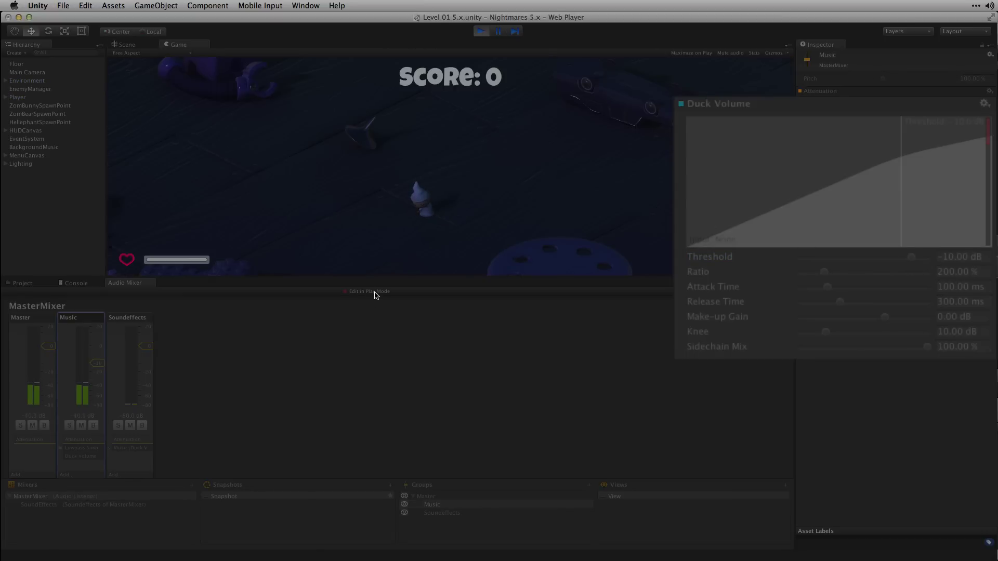
pyautogui.moveTo(911, 257); pyautogui.dragTo(878, 262)
pyautogui.click(537, 169)
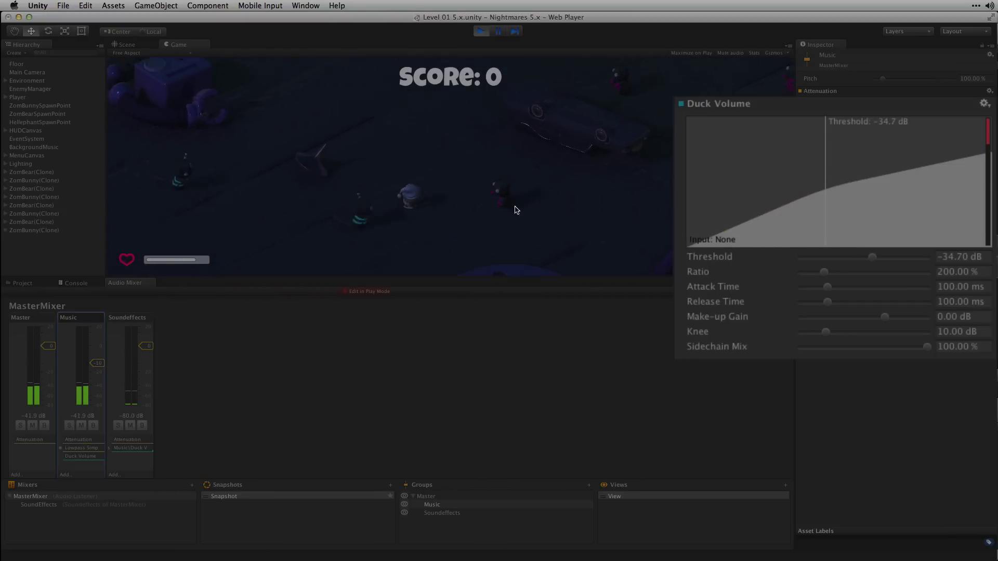
pyautogui.click(494, 221)
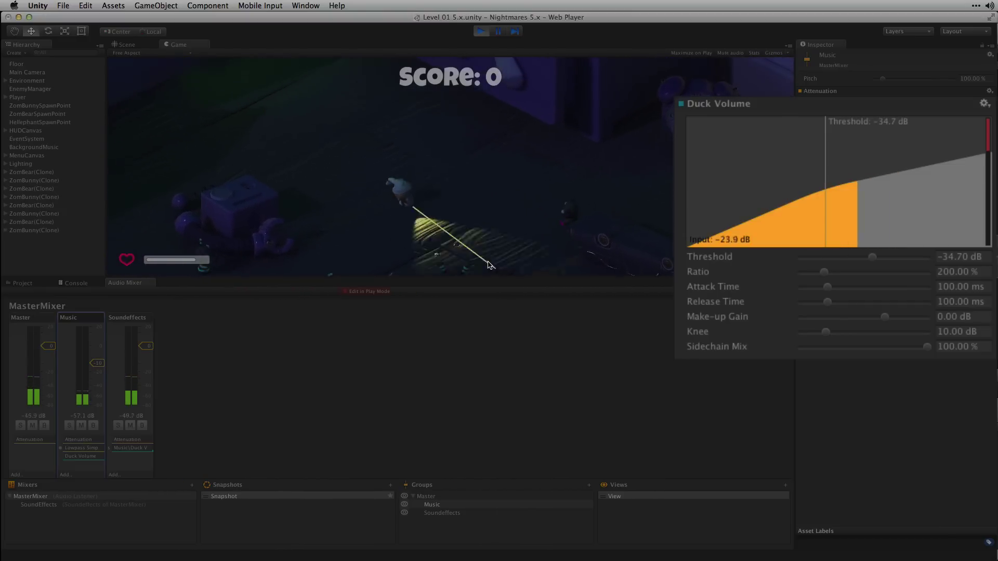
pyautogui.press('super+p')
pyautogui.click(951, 256)
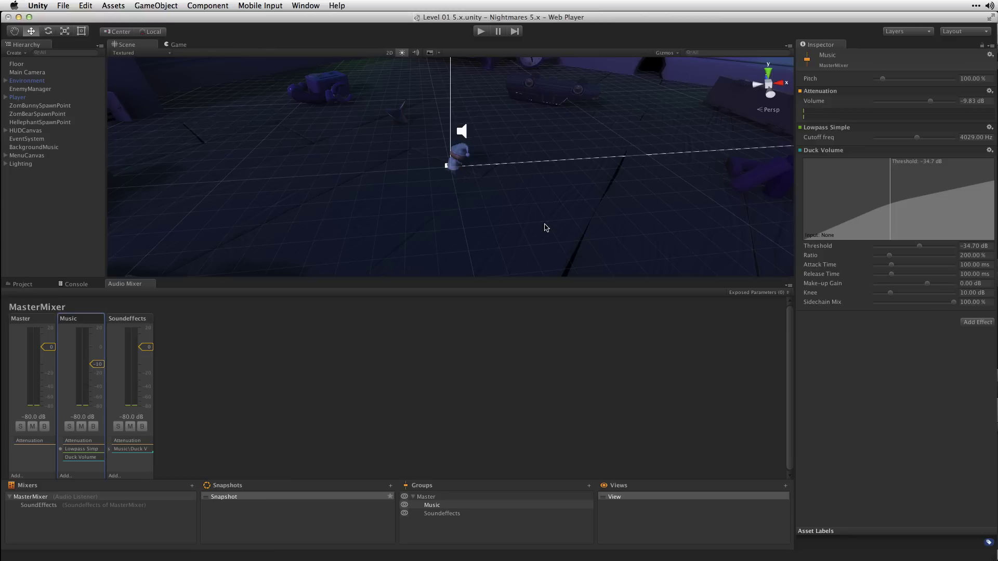
# Step: Clear the Music group selection by clicking empty space in the Audio Mixer
pyautogui.click(364, 403)
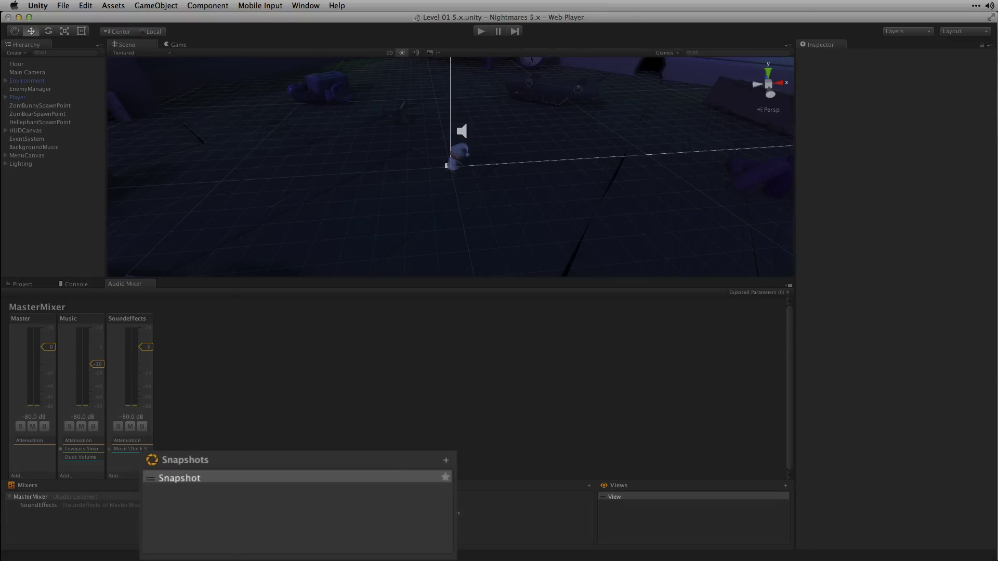
# Step: Create a new mixer snapshot named Paused
pyautogui.click(444, 459)
pyautogui.write('Paused')
pyautogui.press('Return')
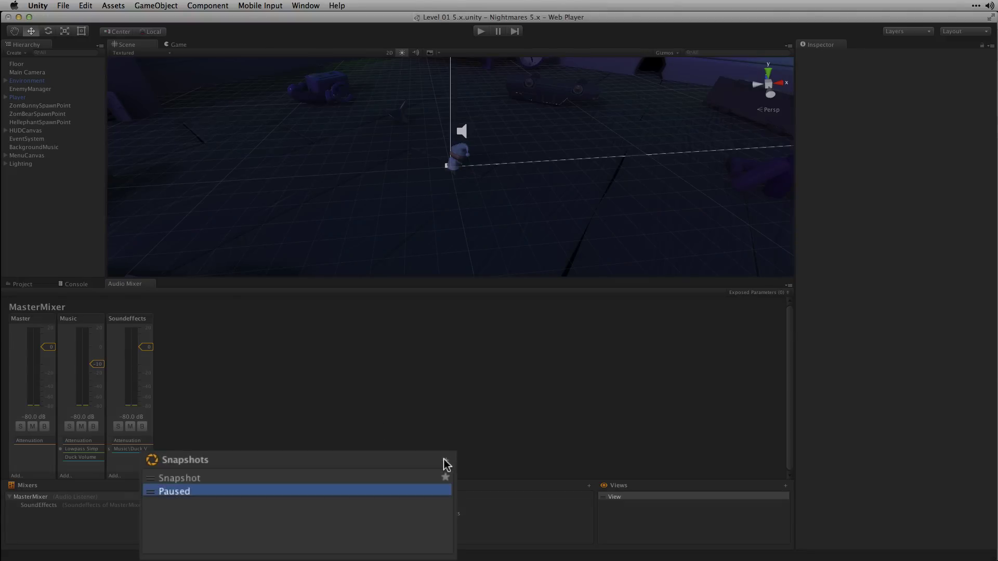
# Step: Rename the original snapshot to Unpaused, then select the Paused snapshot for editing
pyautogui.click(205, 477)
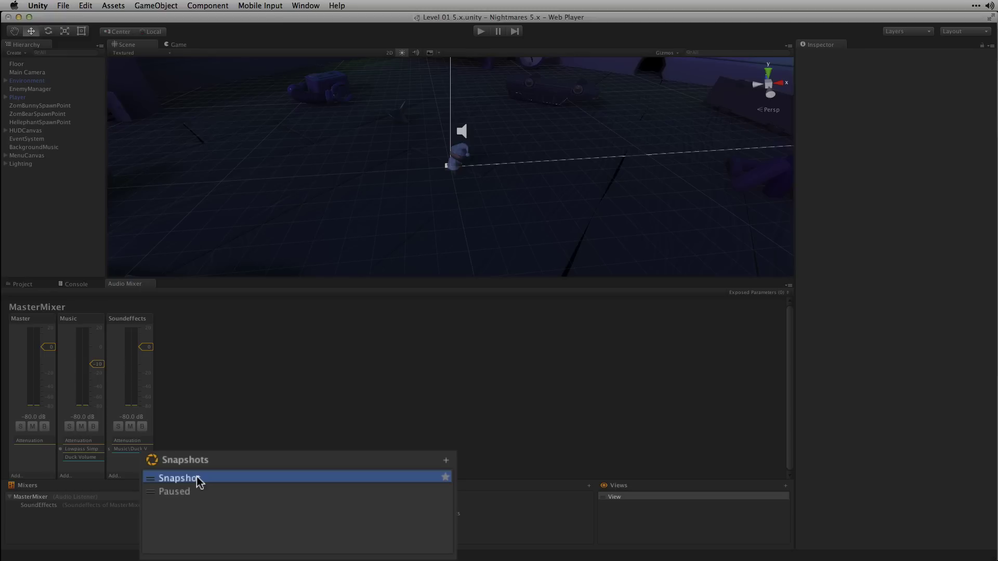
pyautogui.doubleClick(199, 481)
pyautogui.write('Unpaused')
pyautogui.press('Return')
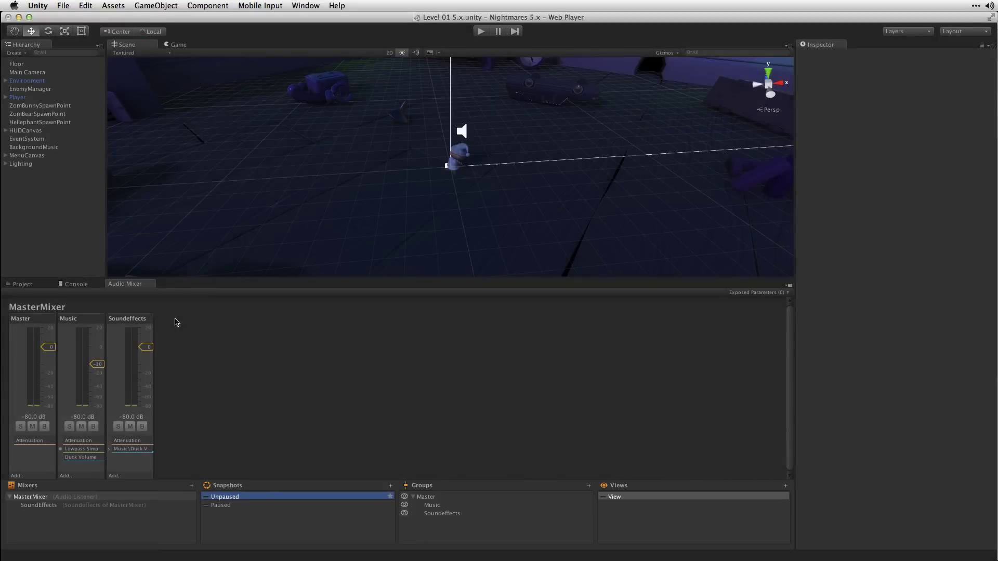
pyautogui.click(237, 506)
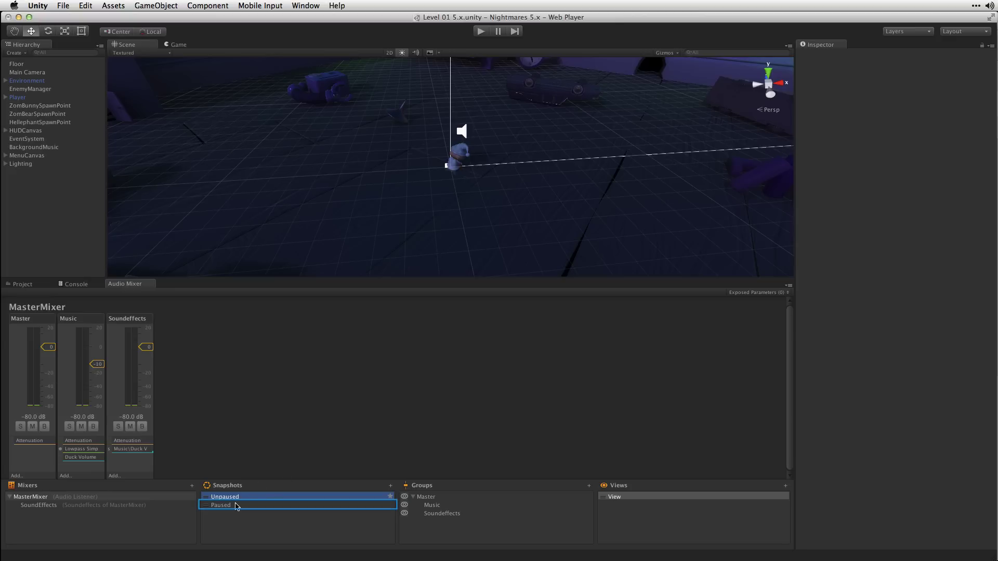
# Step: In the Paused snapshot, drop the Music lowpass cutoff to 365 Hz and start the game
pyautogui.click(77, 452)
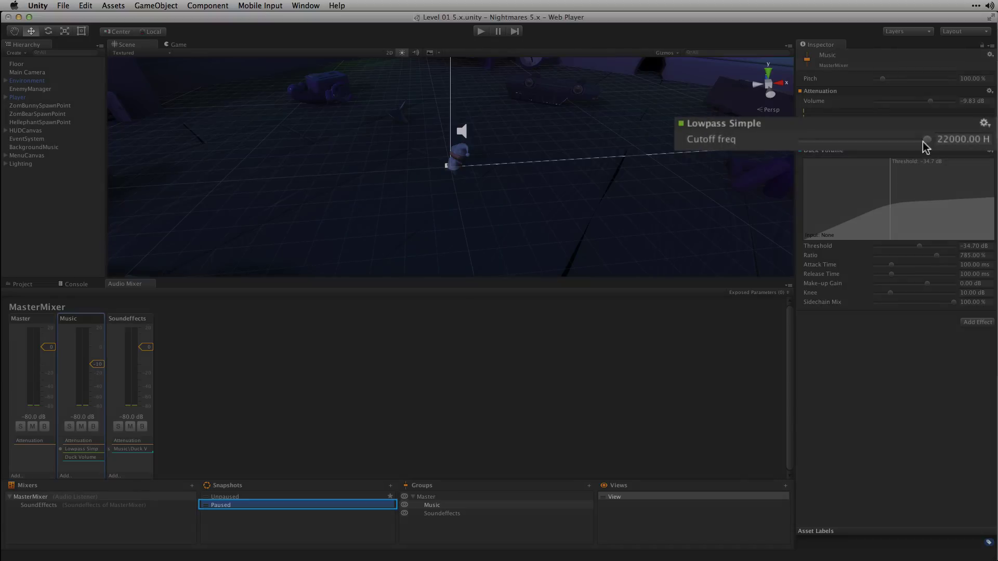
pyautogui.moveTo(917, 142); pyautogui.dragTo(825, 140)
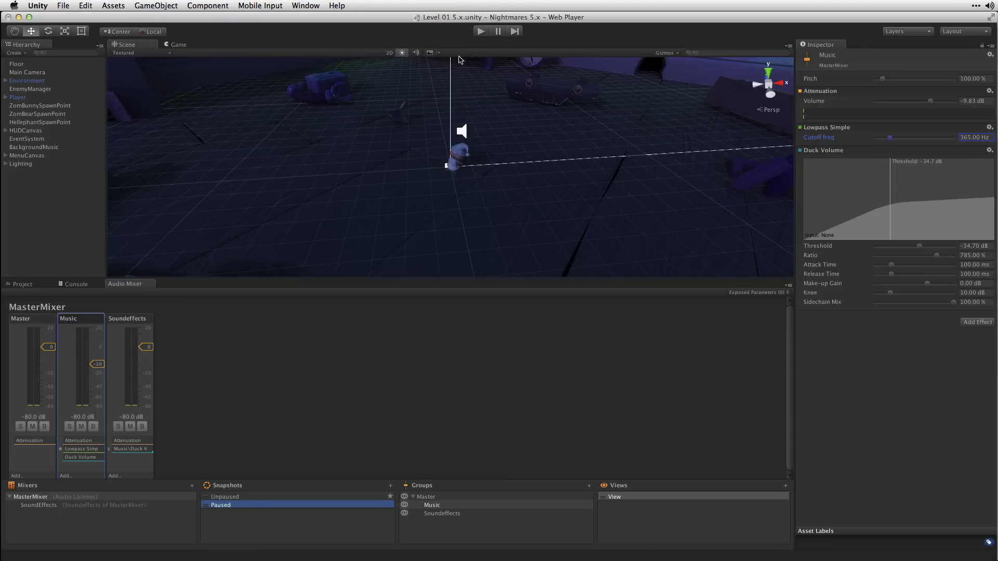
pyautogui.click(481, 32)
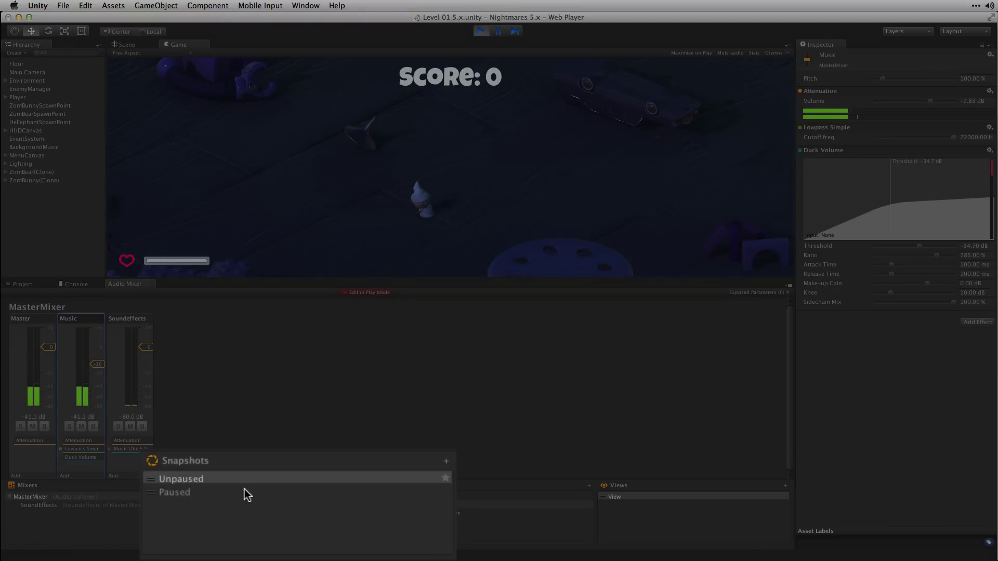
# Step: Toggle between the Paused and Unpaused snapshots twice during play, ending on Unpaused, then exit Play mode
pyautogui.click(266, 505)
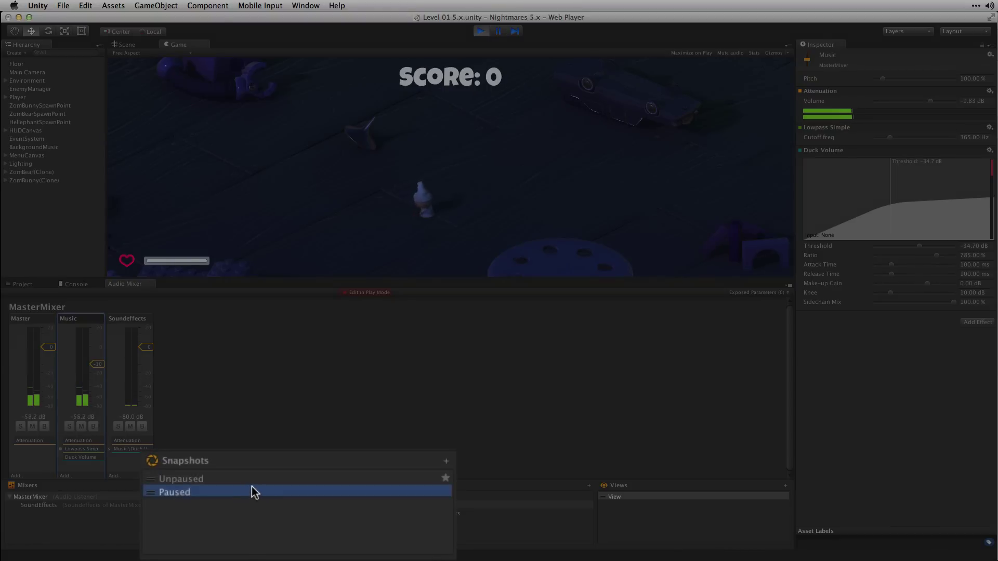
pyautogui.click(251, 476)
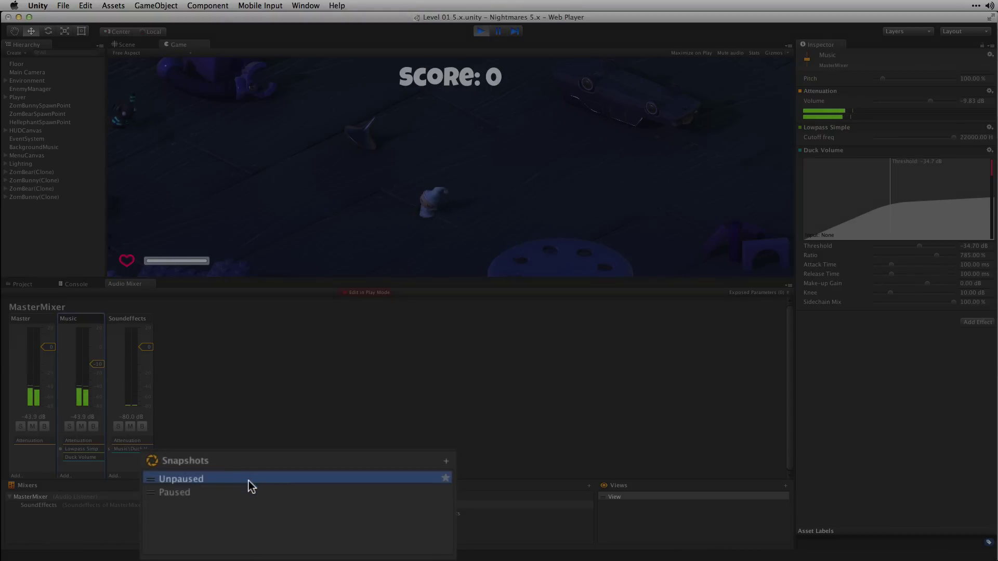
pyautogui.click(242, 493)
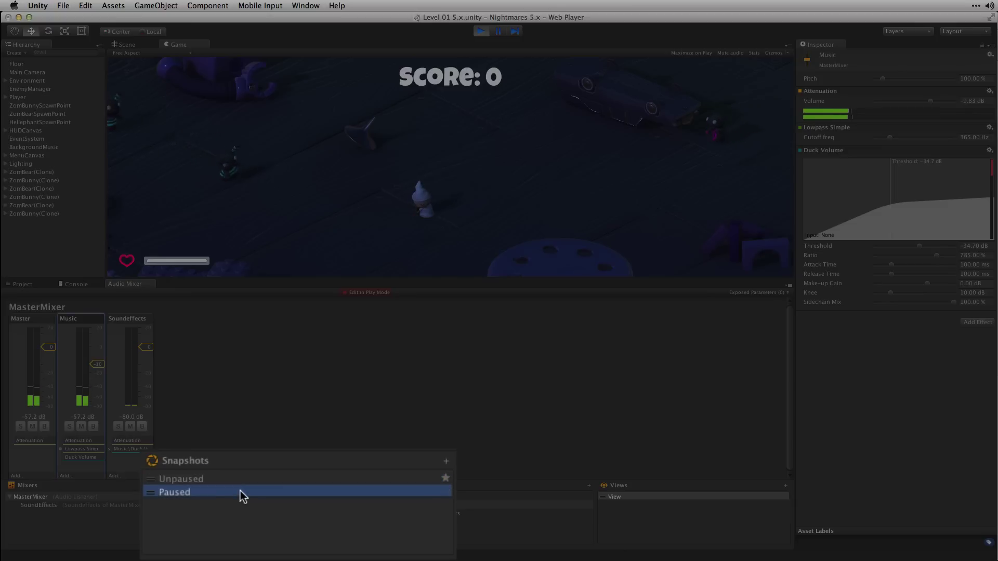
pyautogui.click(241, 478)
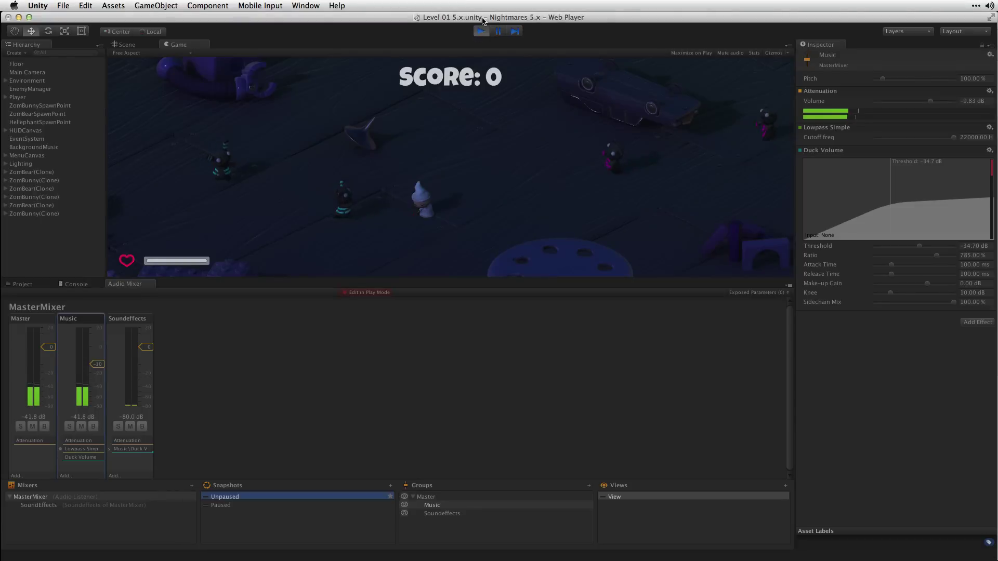
pyautogui.click(480, 31)
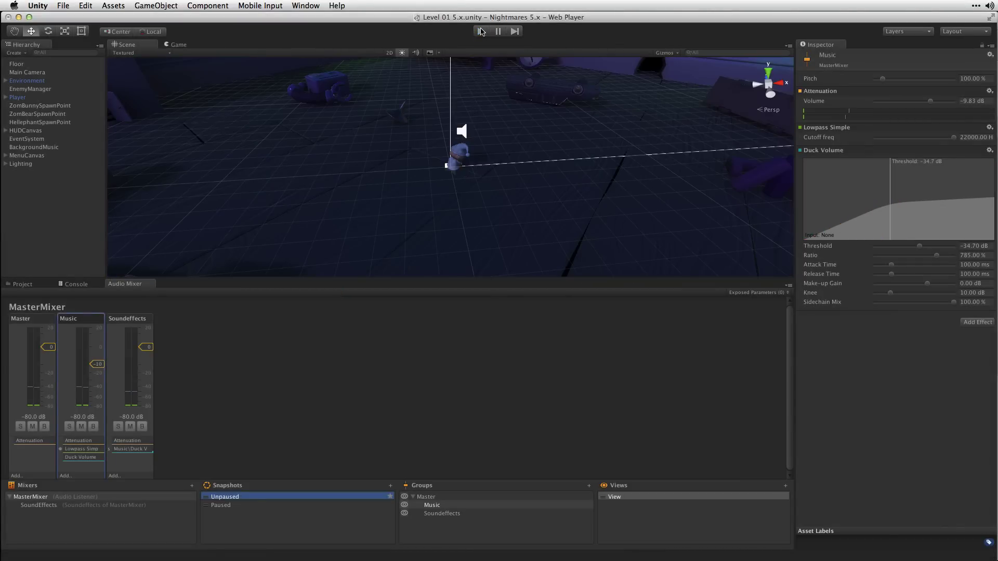